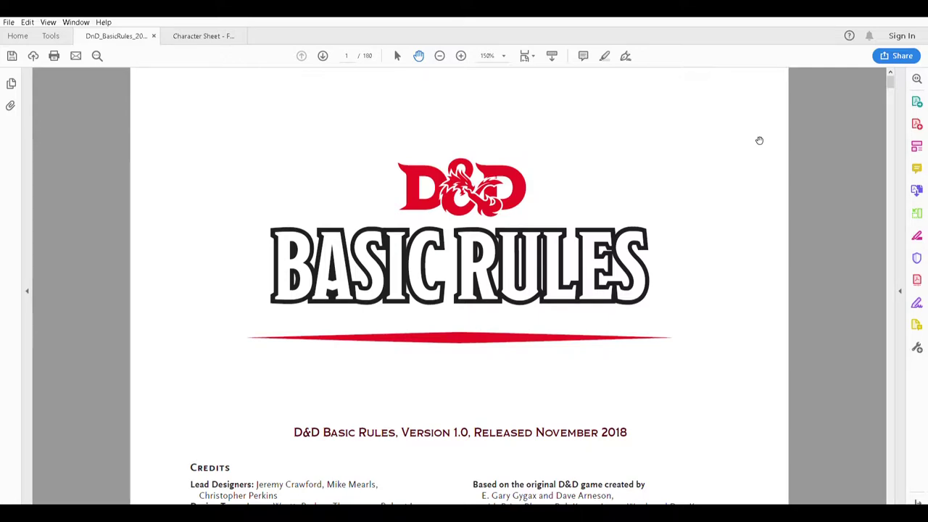
Step: Scroll page 1 of the Basic Rules to bring the credits and download notice into view
scroll(707, 267, down, 6)
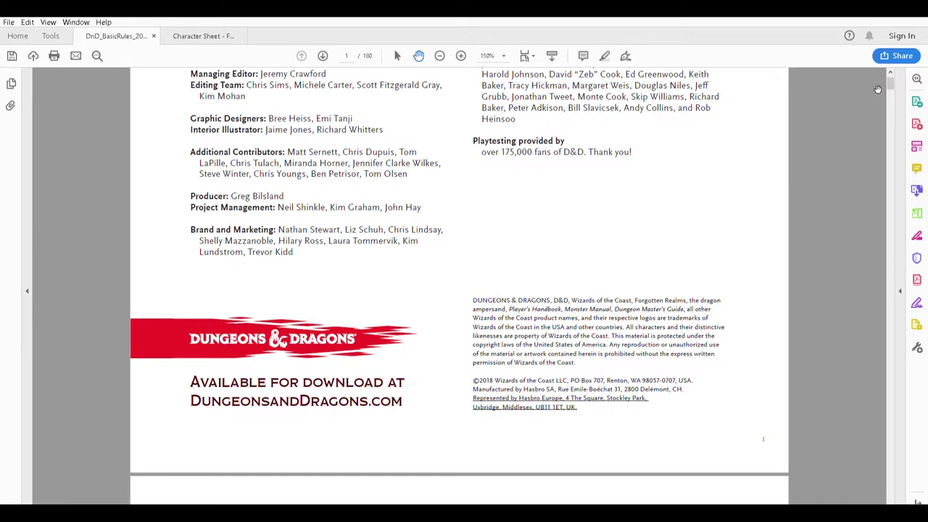
scroll(654, 266, up, 2)
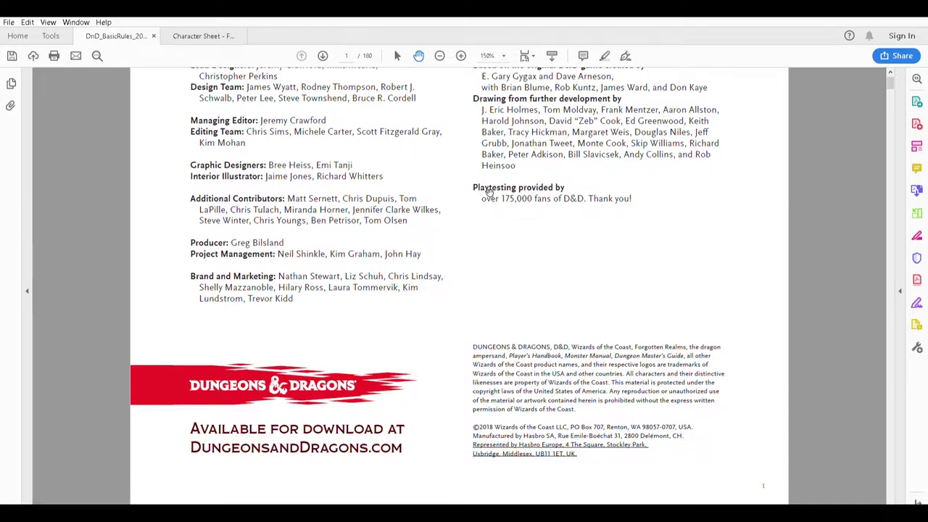
Step: Select the playtesting thanks line, view the table of contents, then bring up the Character Sheet
drag(479, 194, 635, 195)
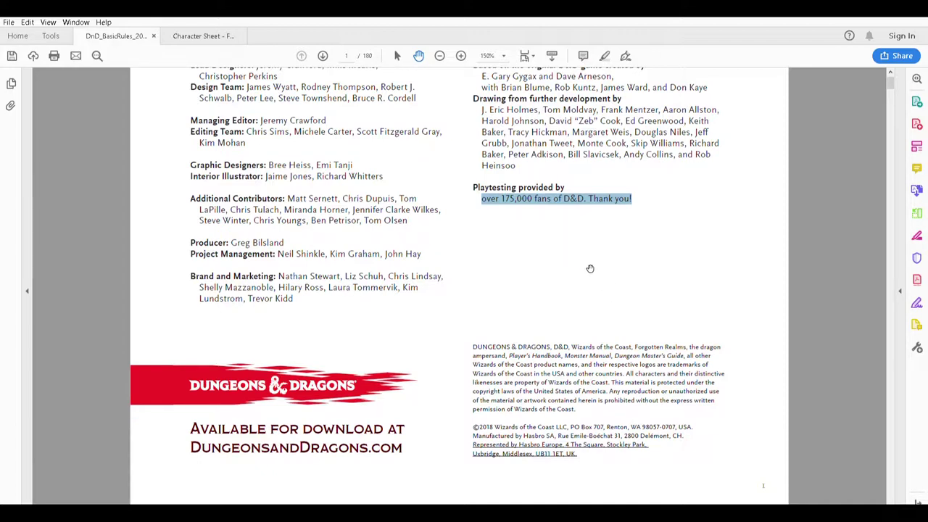
key(ctrl+2)
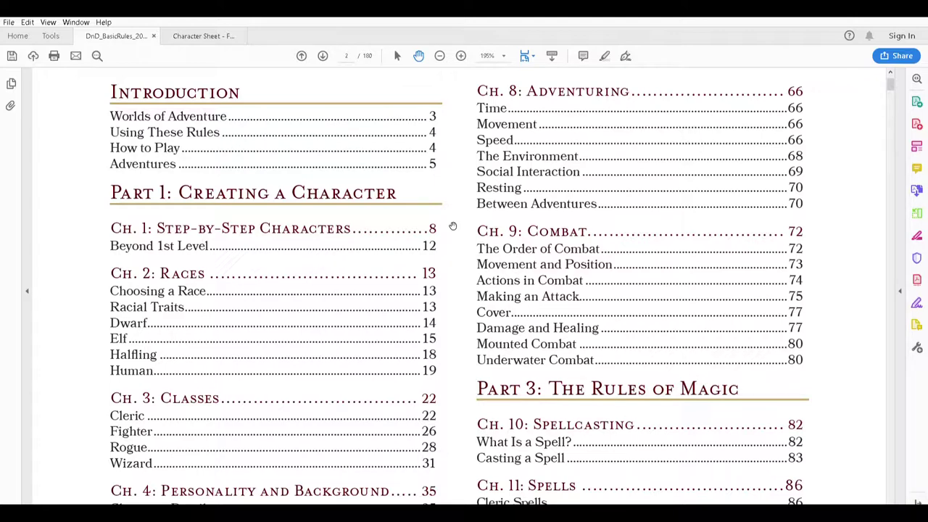
key(ctrl+Tab)
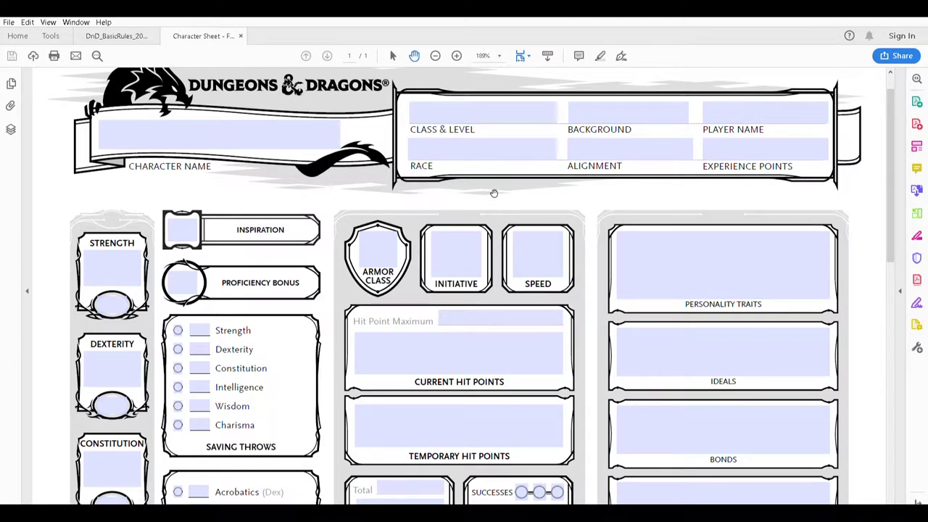
click(198, 139)
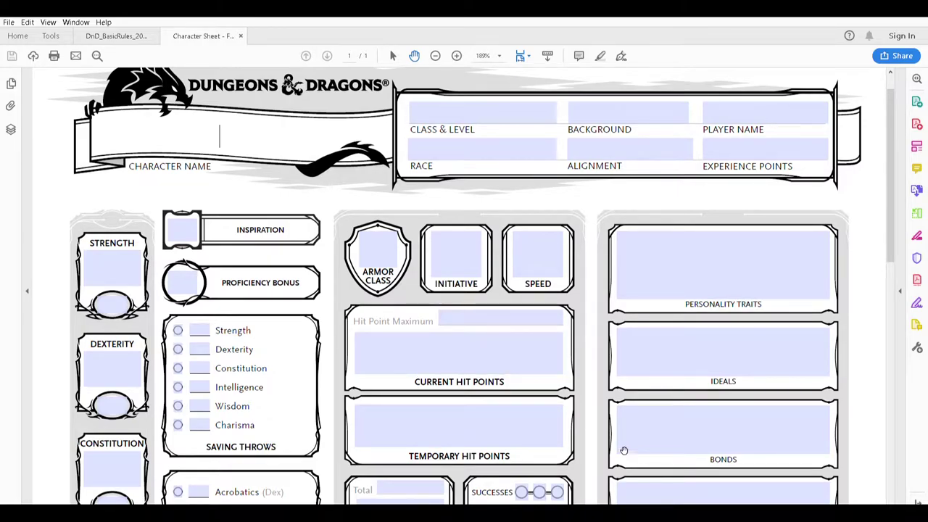
scroll(884, 321, down, 10)
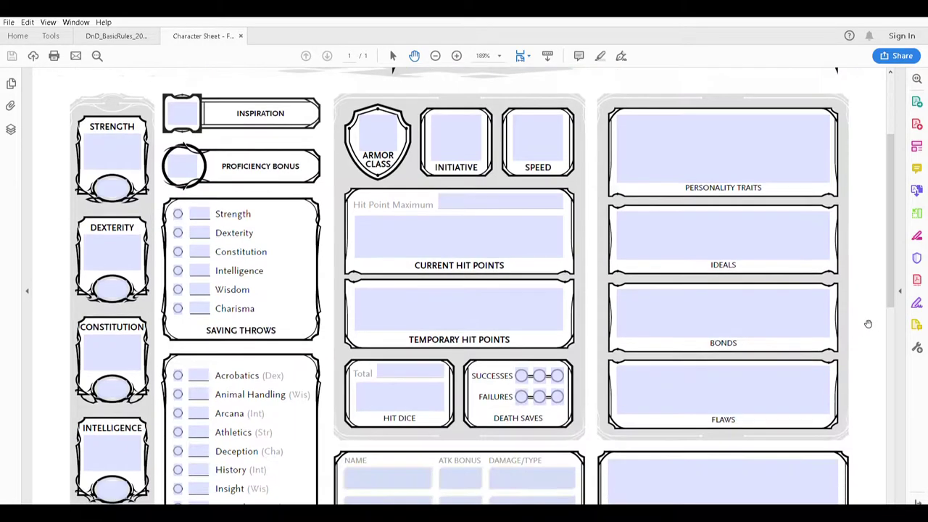
scroll(870, 335, up, 10)
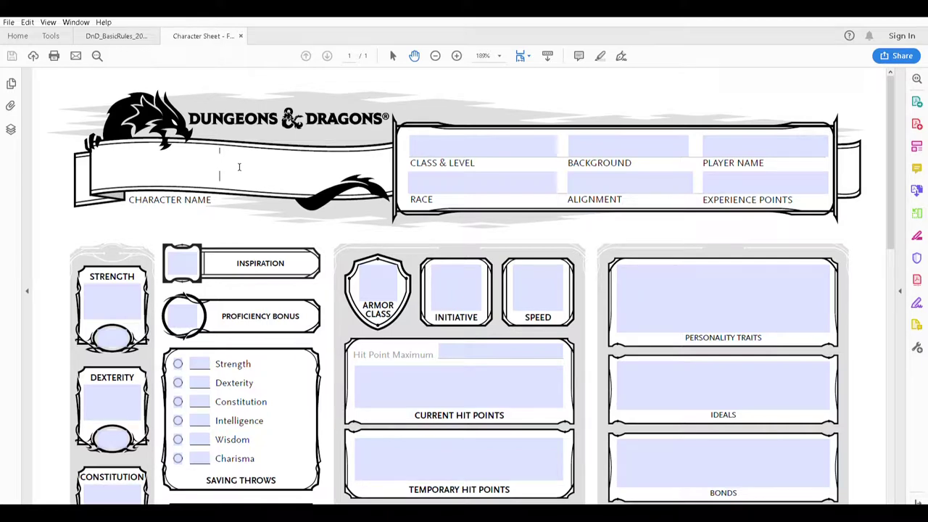
Step: Enter character name 'Sam The Elf' and class 'Wizard 1', then visit the Background and Player Name fields
text(Sam The Elf)
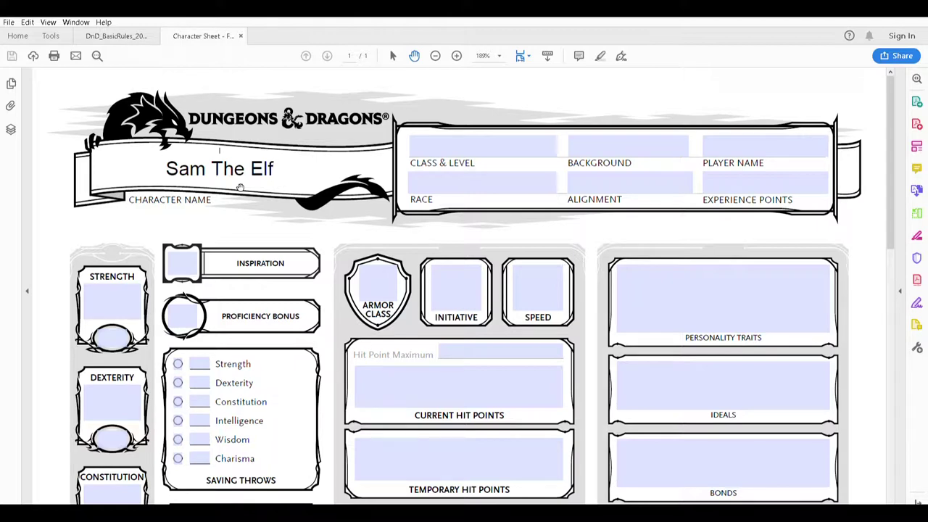
click(457, 145)
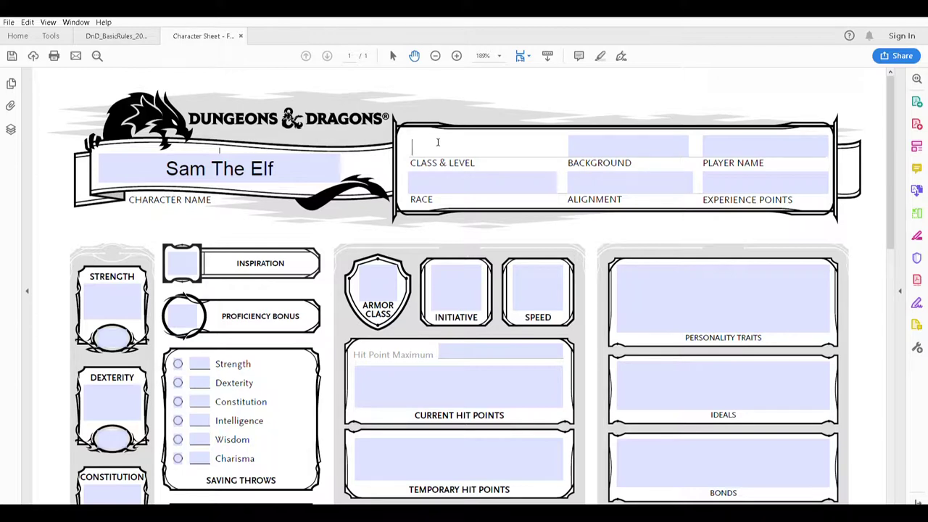
text(Wizard 1)
key(Tab)
click(736, 143)
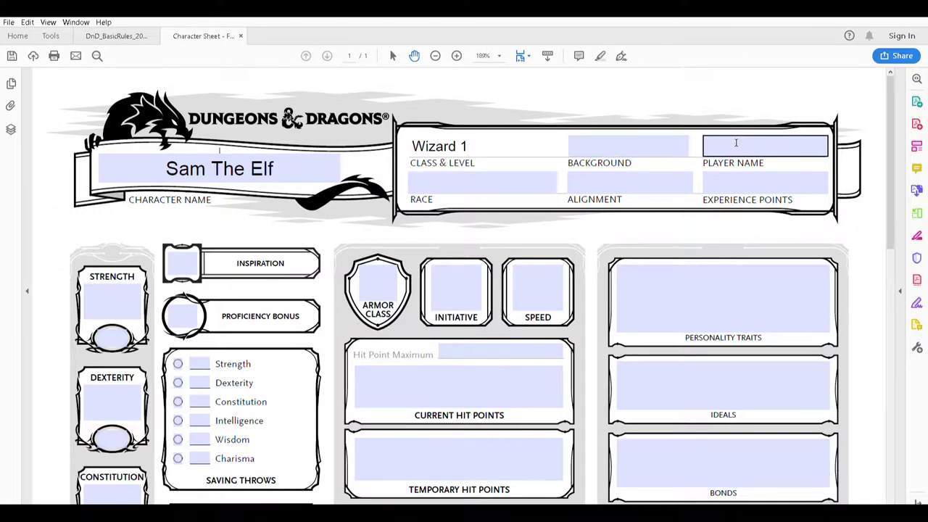
click(659, 144)
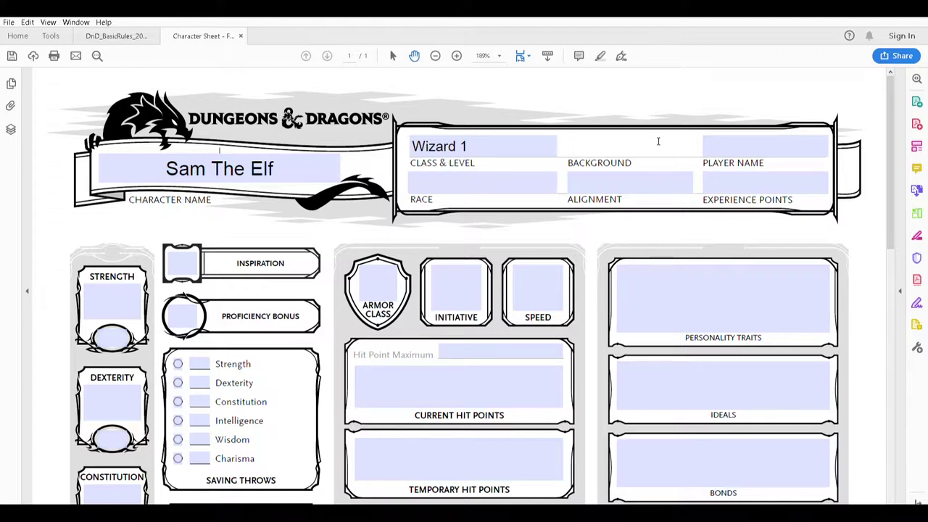
click(725, 145)
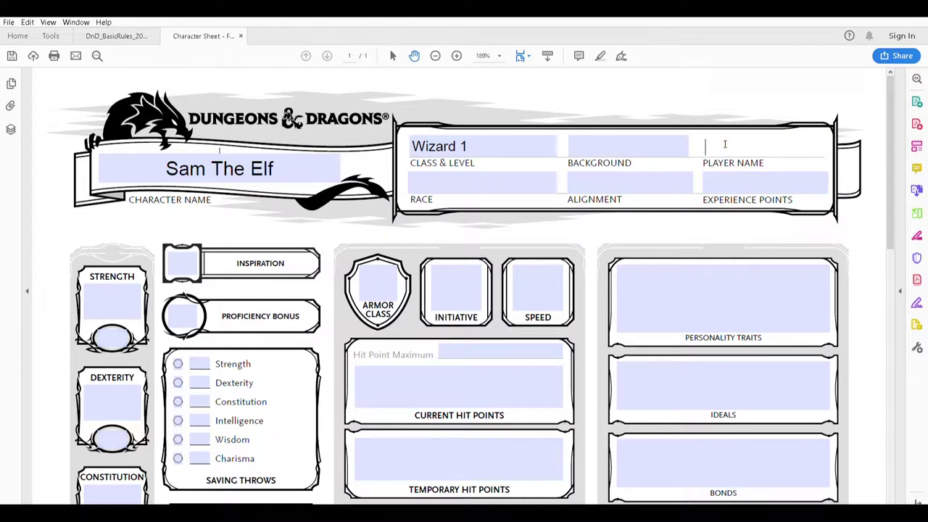
Step: Fill in race 'High Elf', alignment 'Chaotic Good', and 0 experience points
click(502, 173)
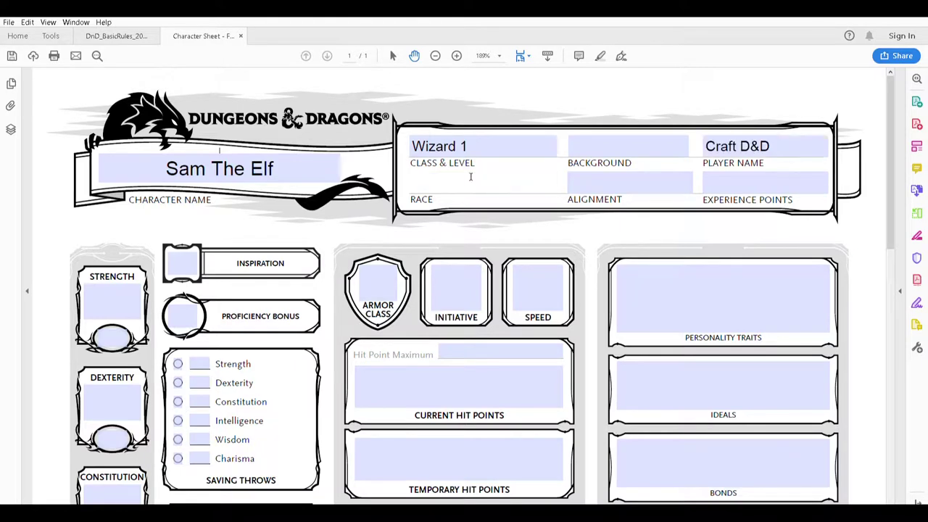
text(High Elv)
key(BackSpace)
text(f)
click(613, 177)
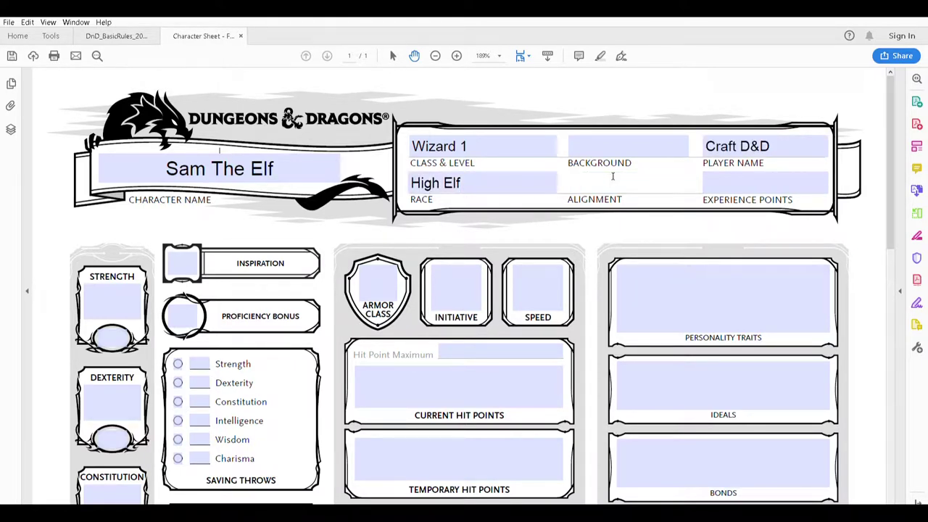
text(Chaotic Good)
click(711, 184)
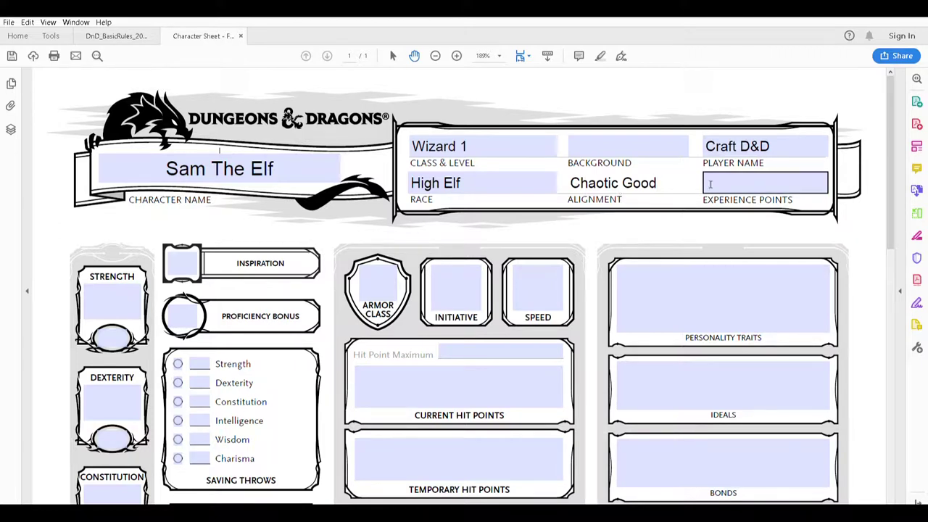
key(Escape)
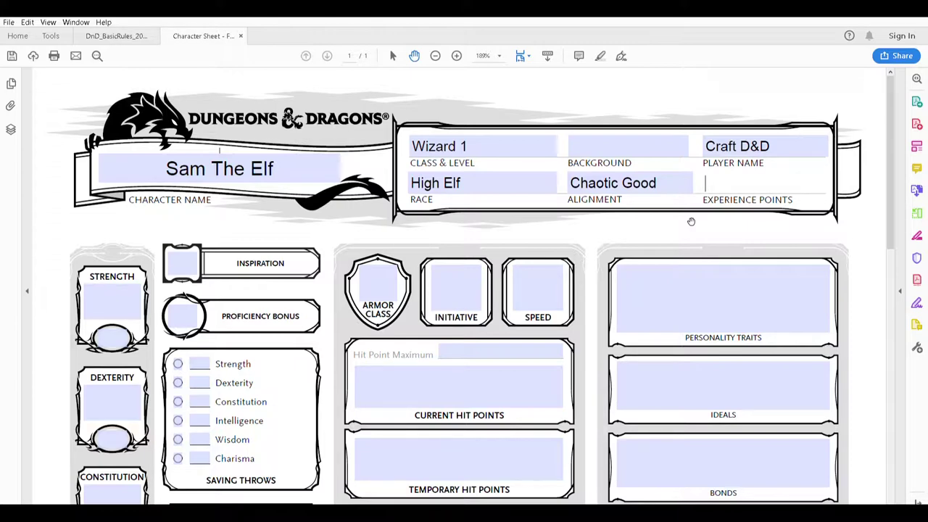
text(0)
scroll(865, 112, down, 3)
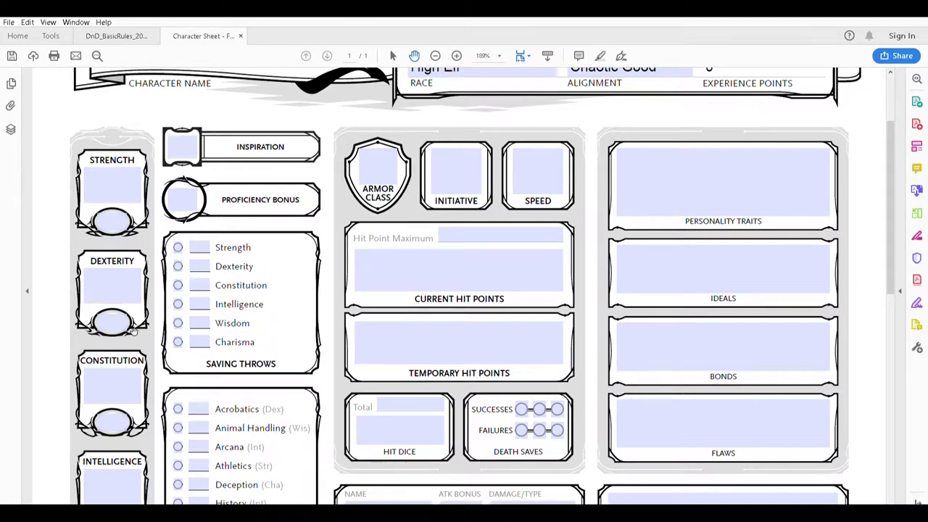
click(120, 384)
scroll(127, 373, down, 3)
scroll(127, 373, down, 5)
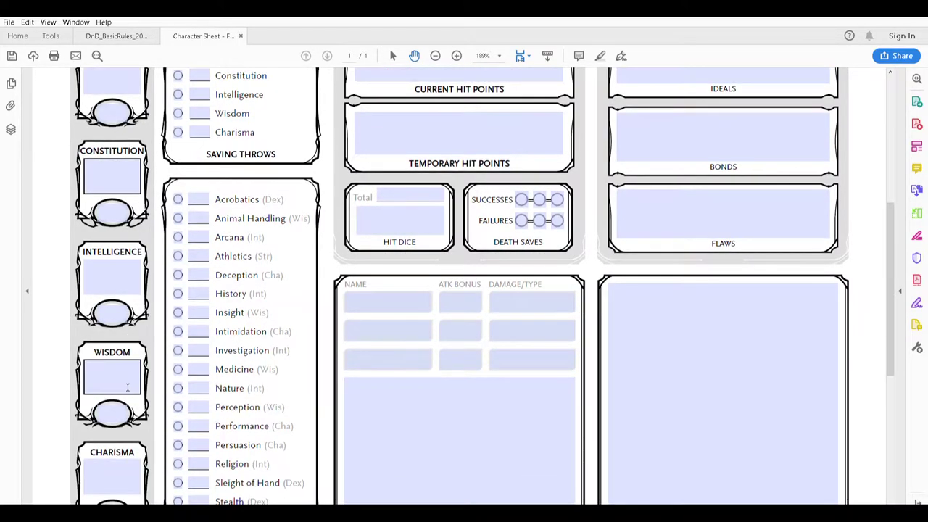
scroll(143, 385, up, 8)
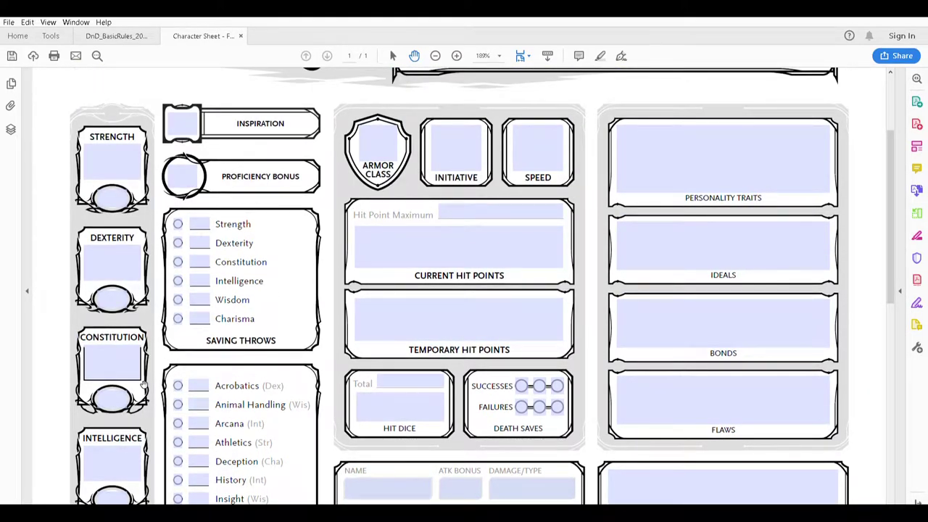
click(195, 223)
scroll(252, 338, down, 9)
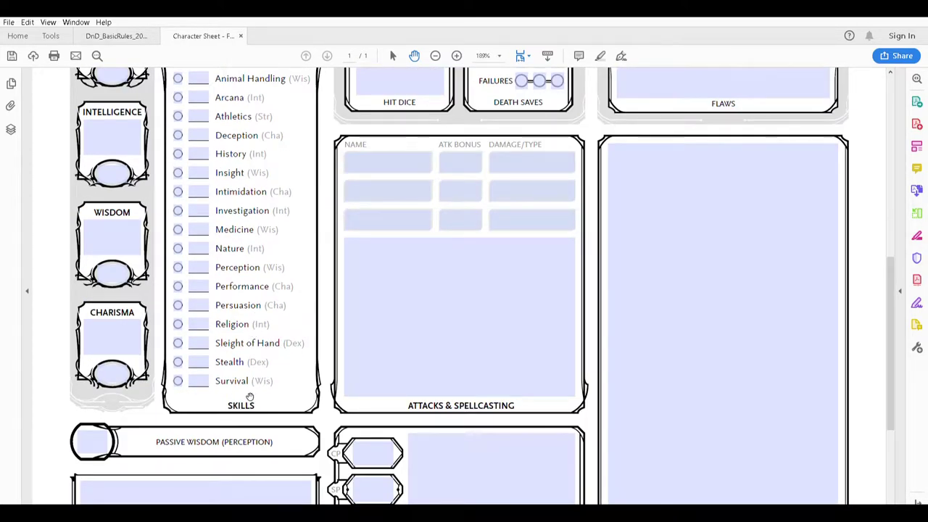
scroll(249, 396, up, 6)
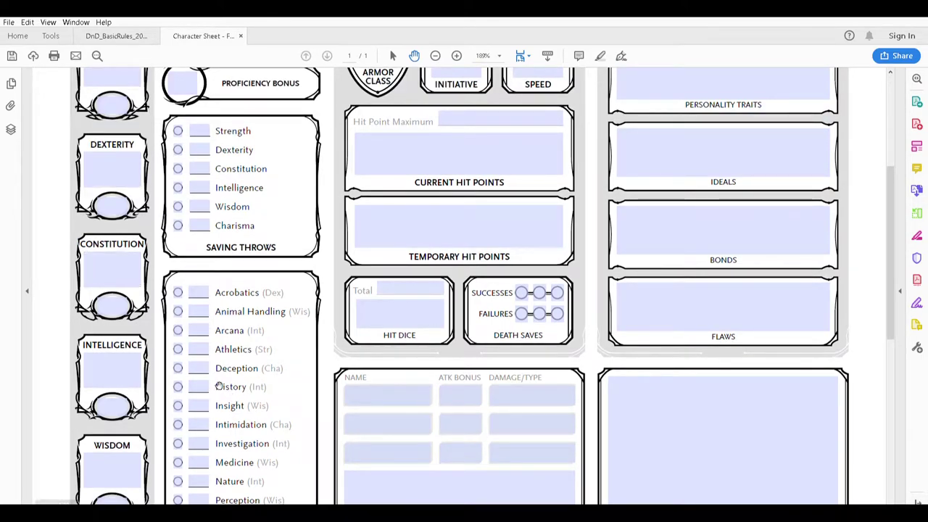
scroll(144, 284, up, 4)
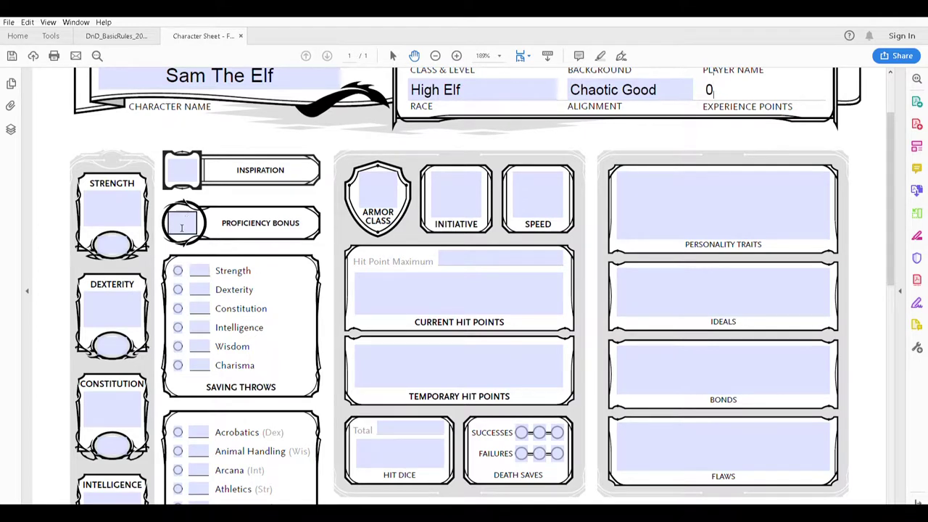
click(181, 225)
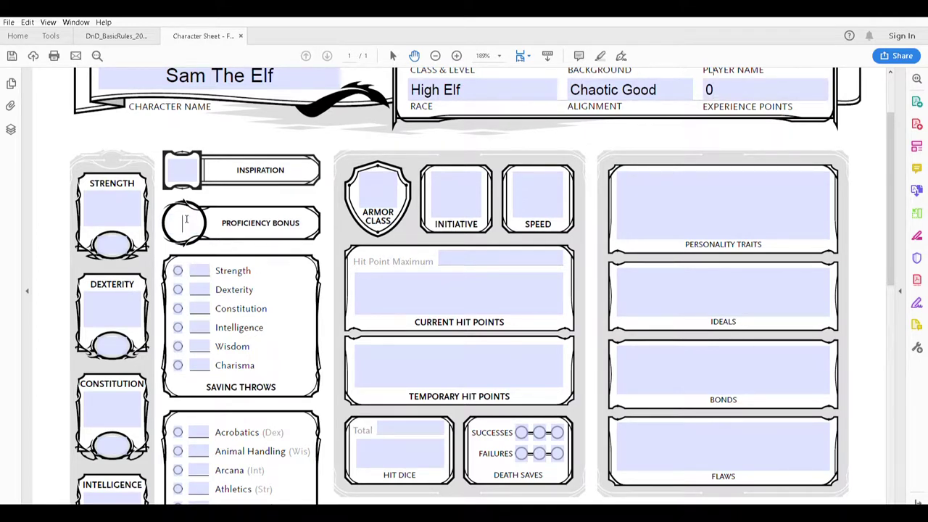
text(+2)
click(183, 167)
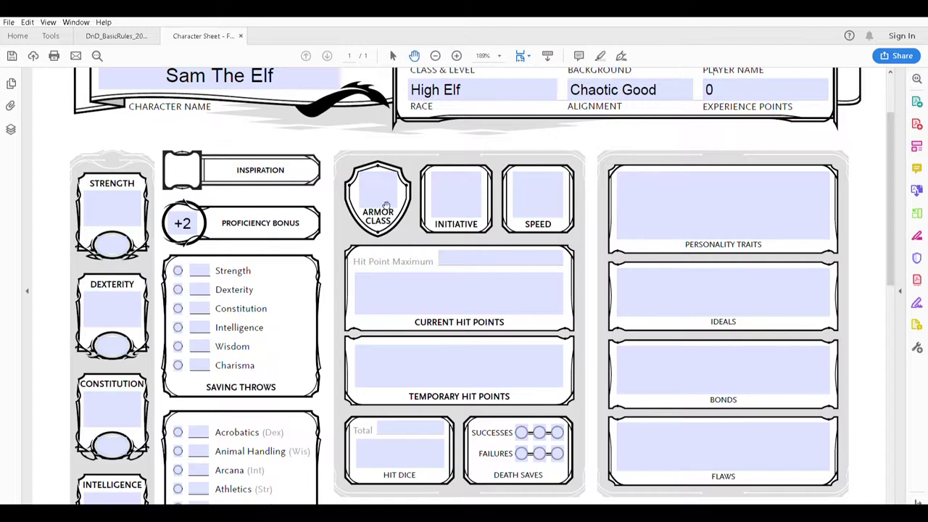
click(385, 203)
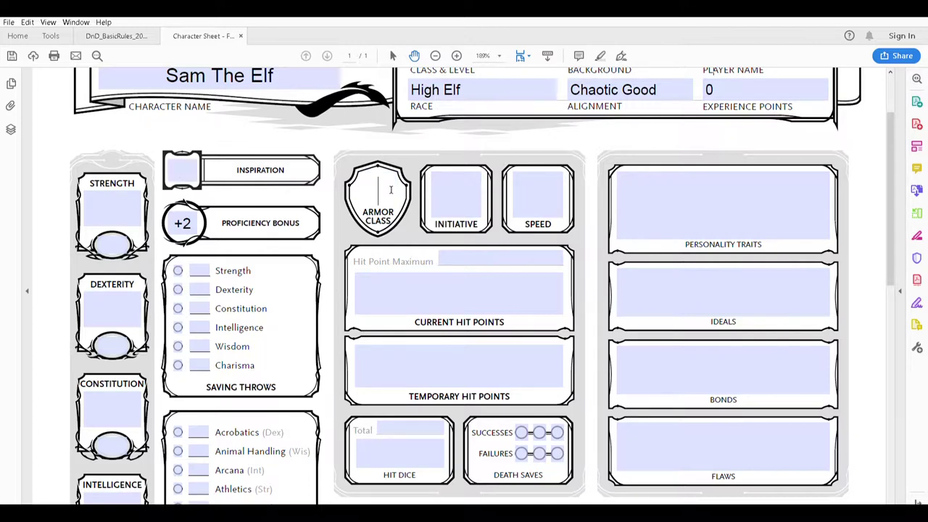
click(459, 192)
click(537, 193)
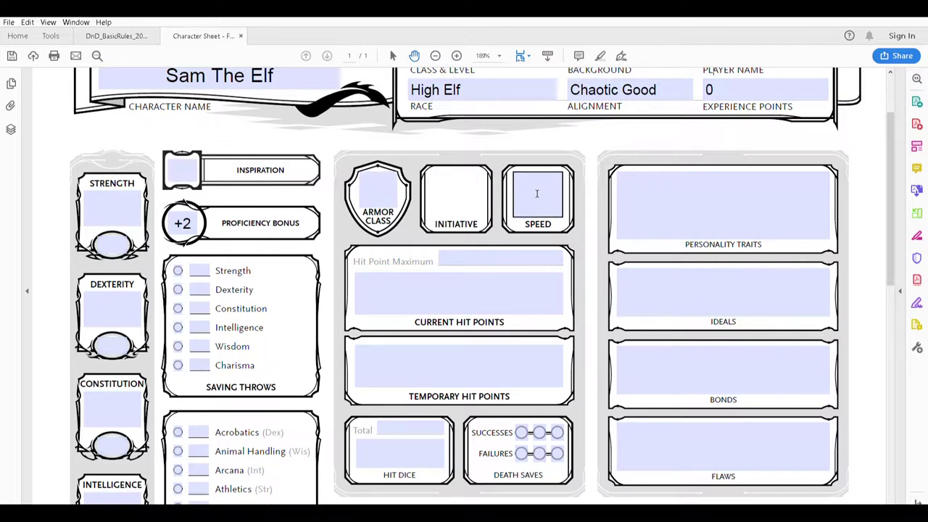
click(472, 257)
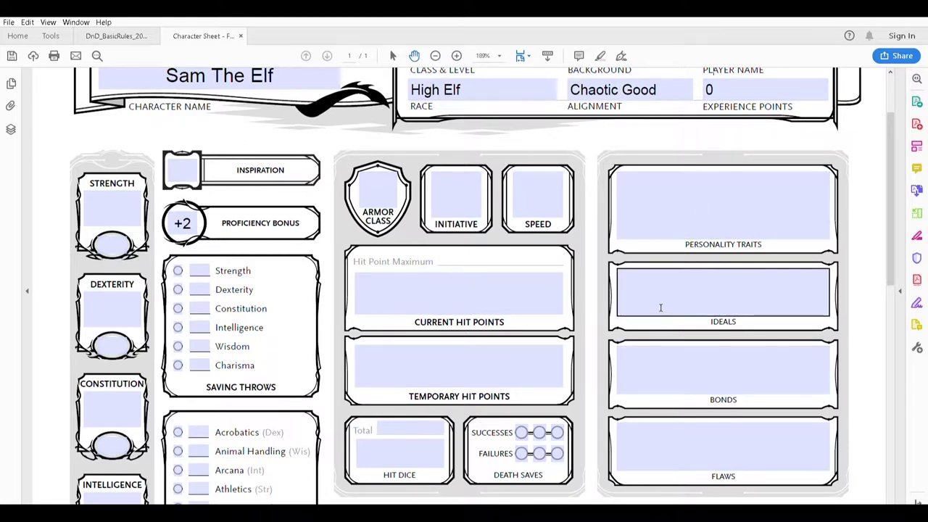
Step: Scroll through the character sheet, checking the CP coin and Features & Traits fields
scroll(681, 432, down, 10)
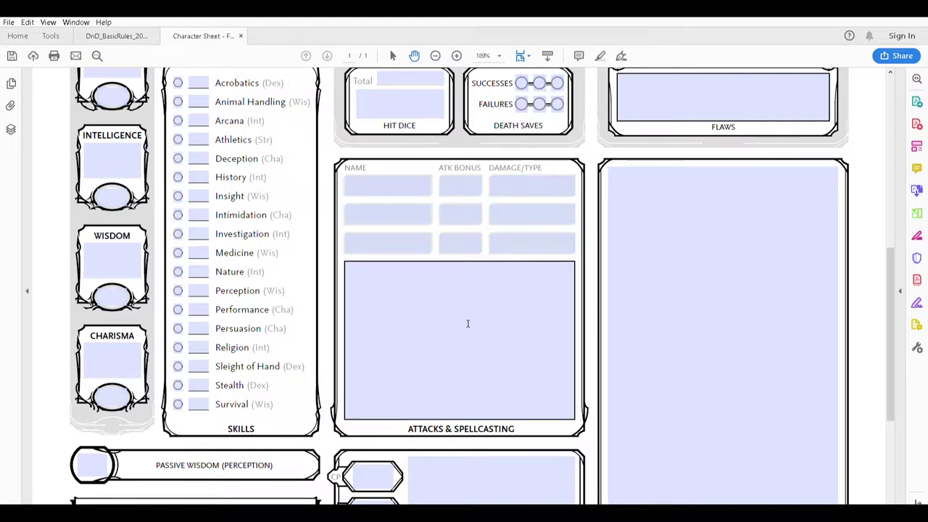
scroll(444, 311, down, 3)
scroll(445, 311, down, 4)
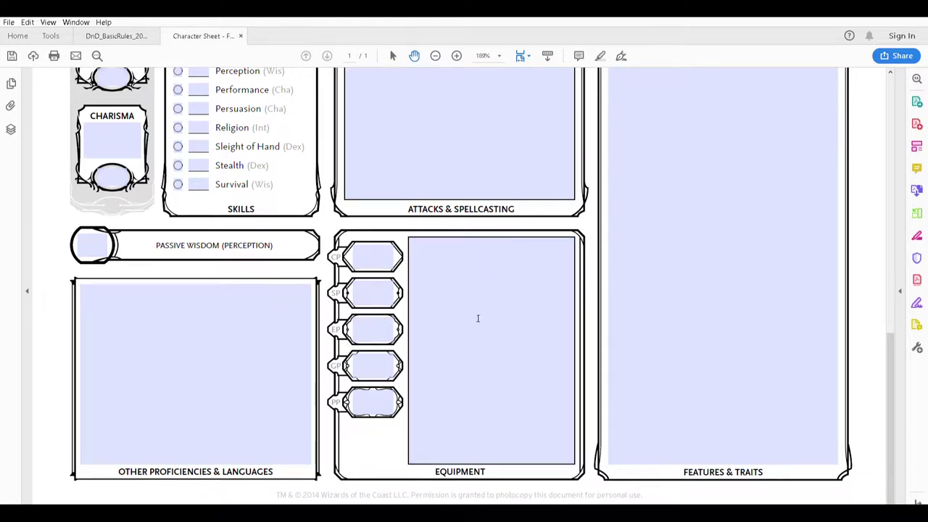
click(374, 259)
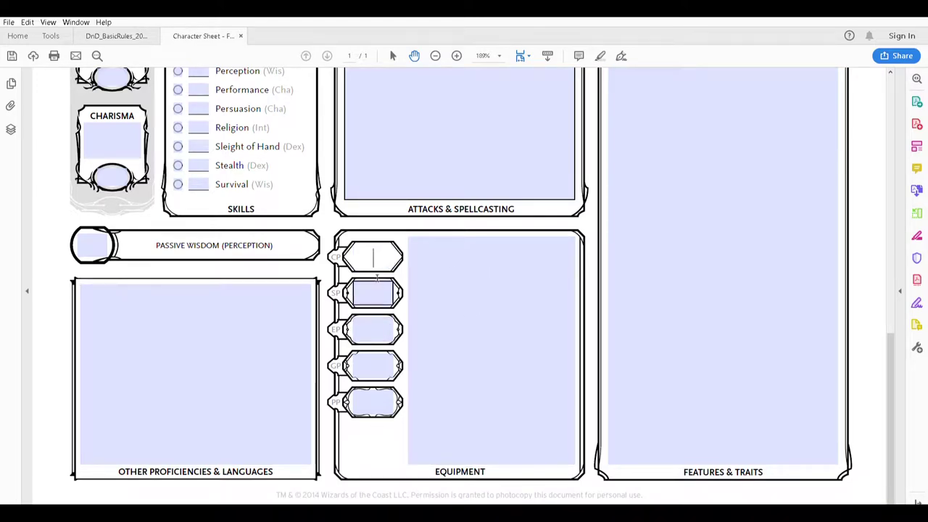
scroll(718, 354, up, 5)
click(719, 353)
scroll(721, 353, down, 5)
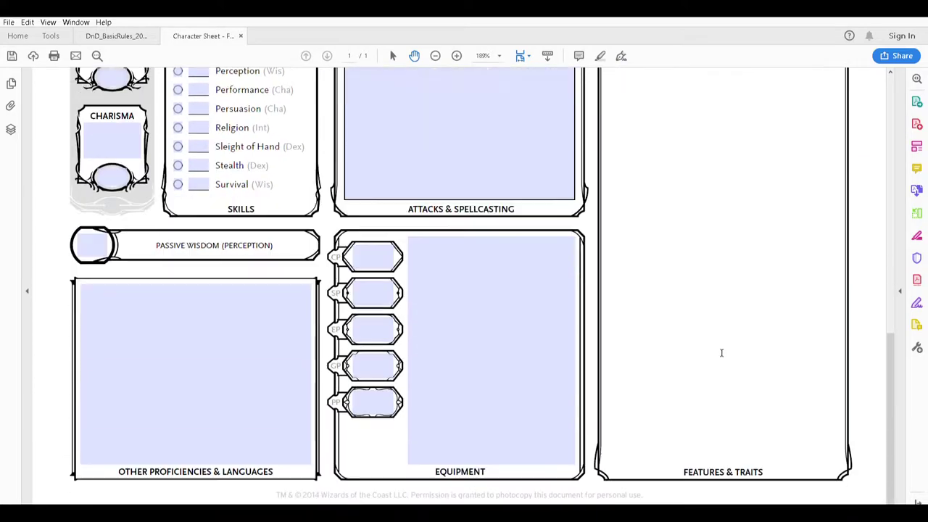
scroll(721, 353, up, 8)
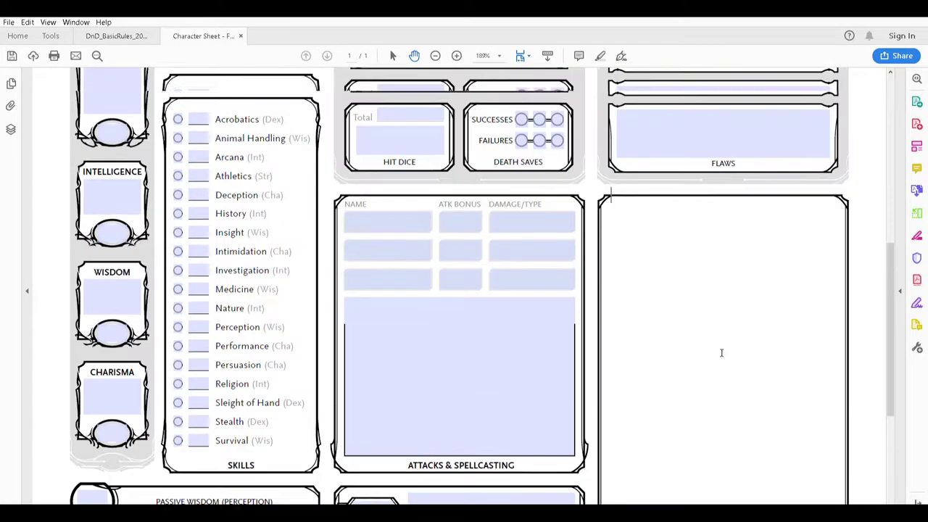
scroll(722, 353, up, 3)
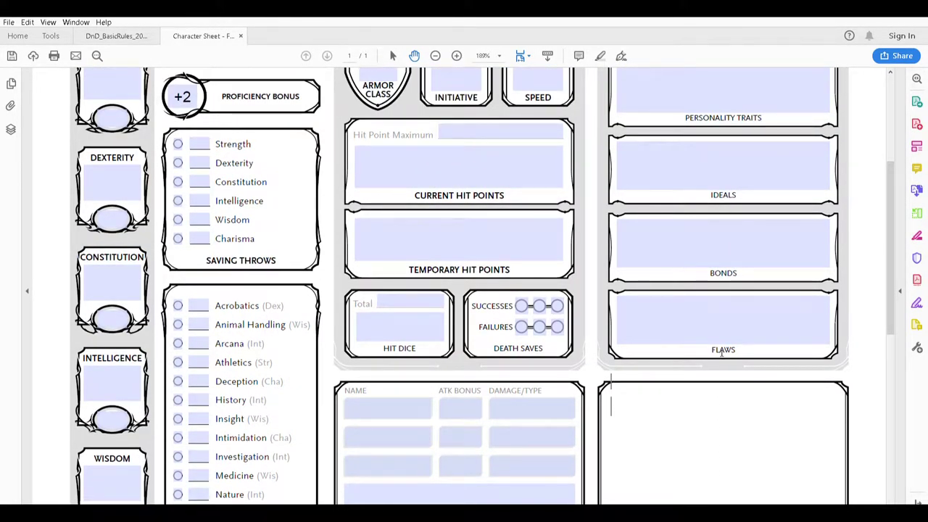
scroll(721, 353, down, 3)
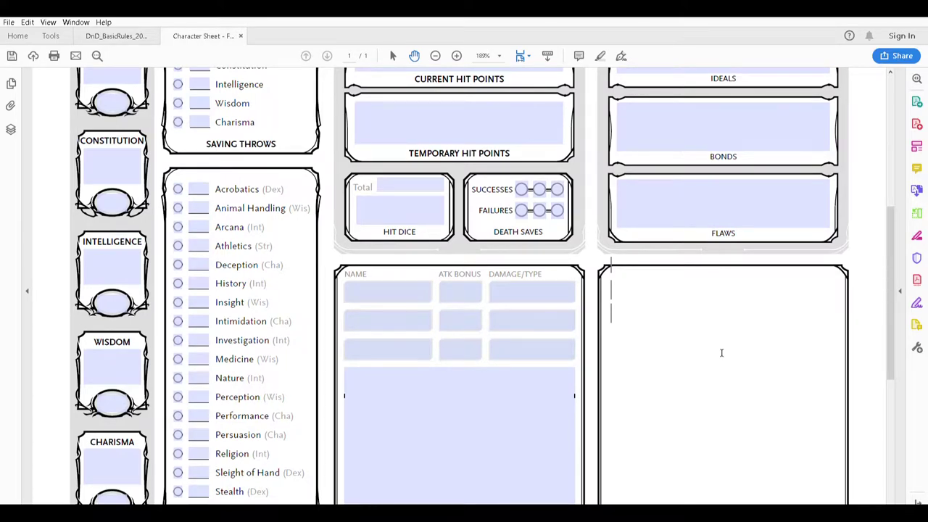
scroll(722, 353, down, 8)
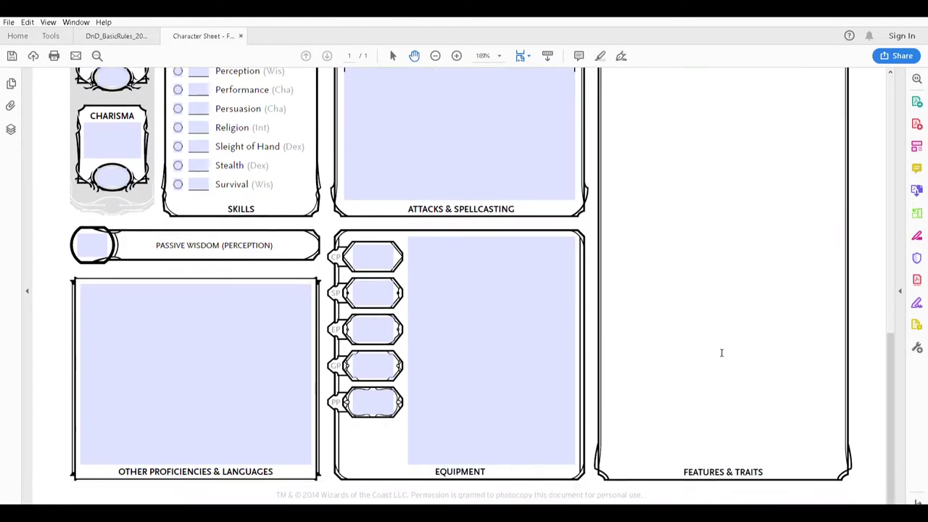
scroll(721, 353, up, 5)
scroll(722, 353, up, 8)
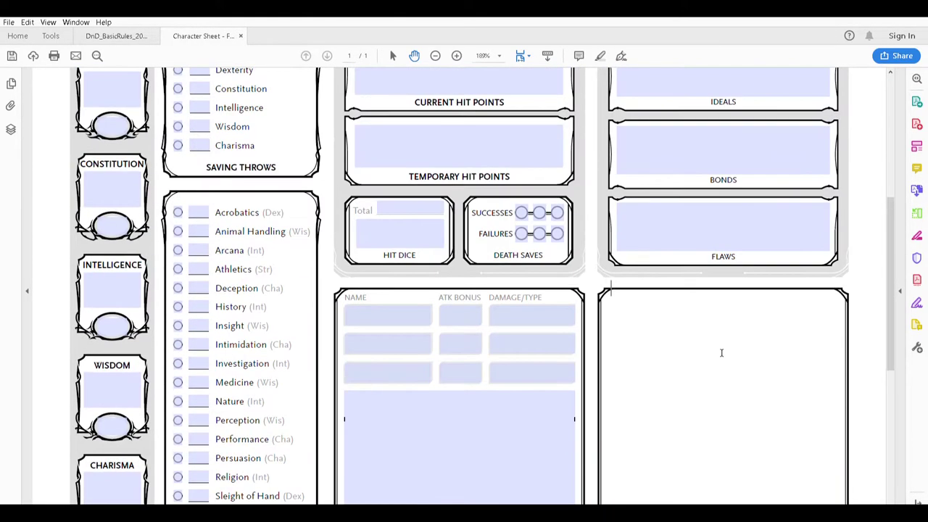
scroll(722, 353, up, 4)
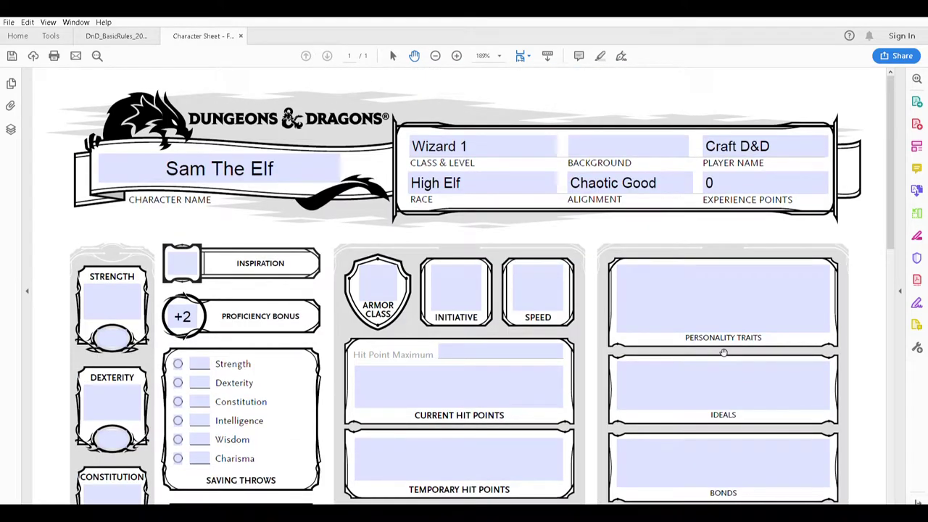
scroll(722, 353, down, 9)
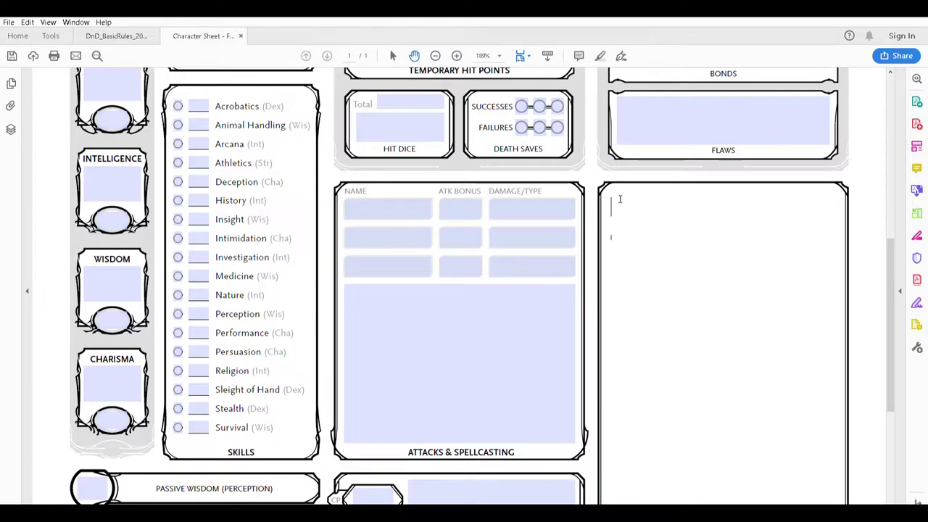
scroll(662, 344, down, 3)
scroll(661, 345, down, 2)
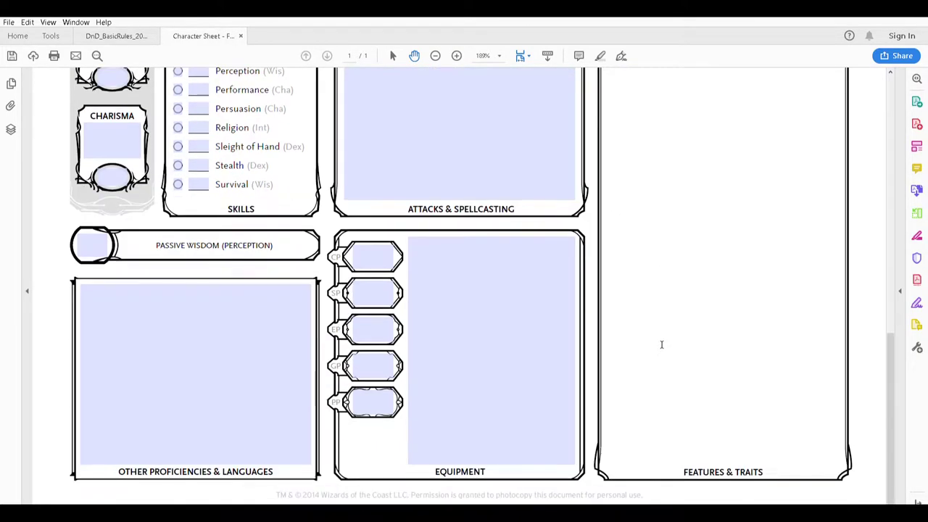
scroll(661, 344, up, 9)
scroll(663, 345, up, 4)
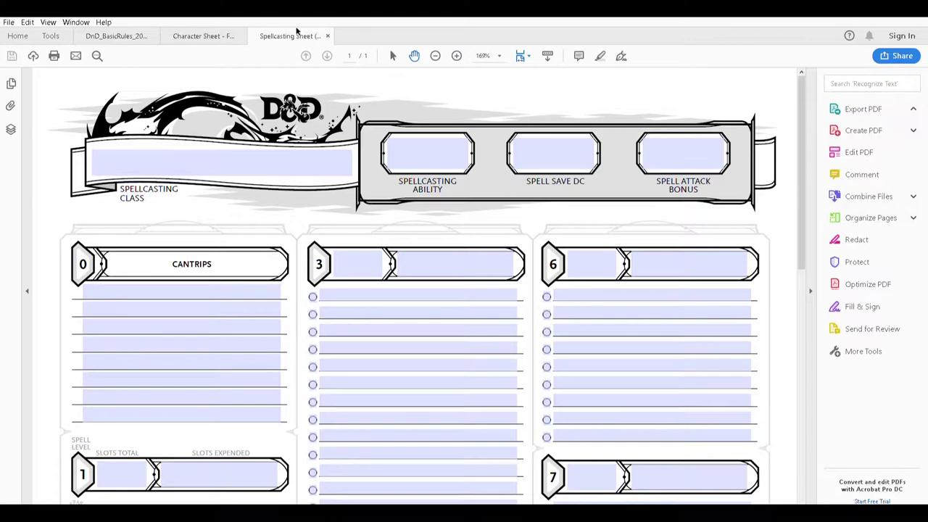
Step: On the Spellcasting Sheet, enter 'Wizard' as the spellcasting class
click(205, 34)
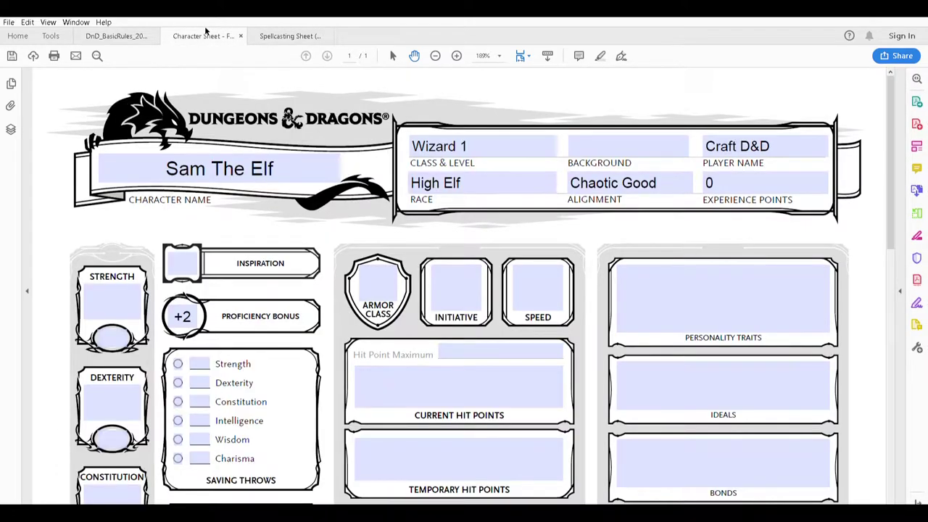
click(285, 32)
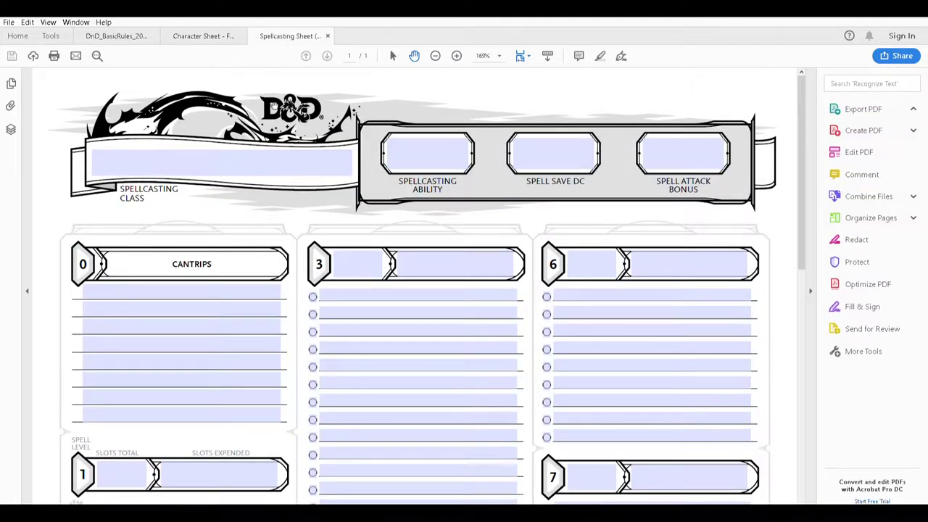
click(223, 160)
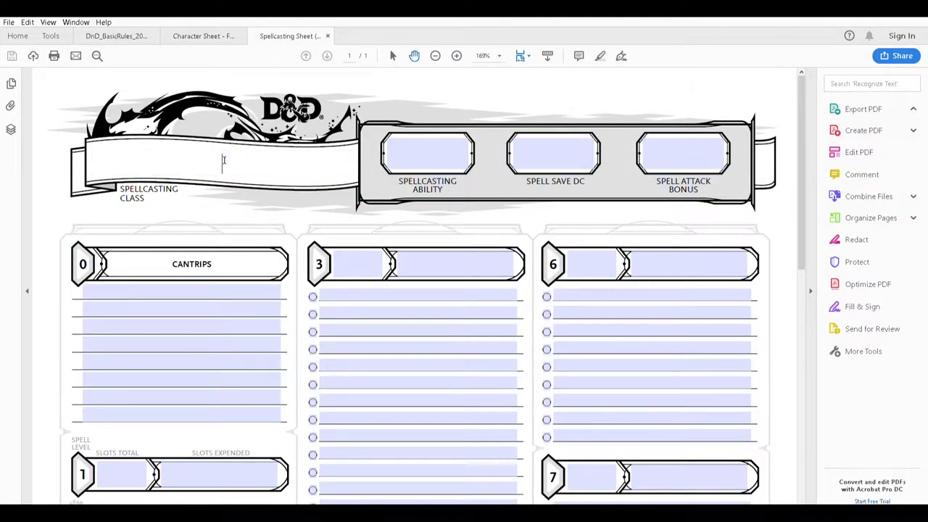
text(Wizard)
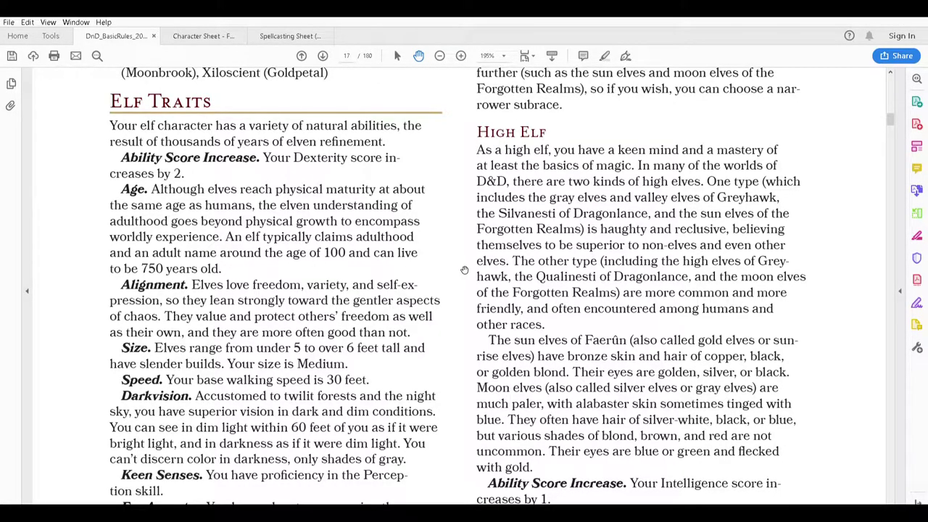
Step: Read the High Elf subrace section on page 17, then return to the character sheet
scroll(468, 269, down, 1)
scroll(468, 269, down, 3)
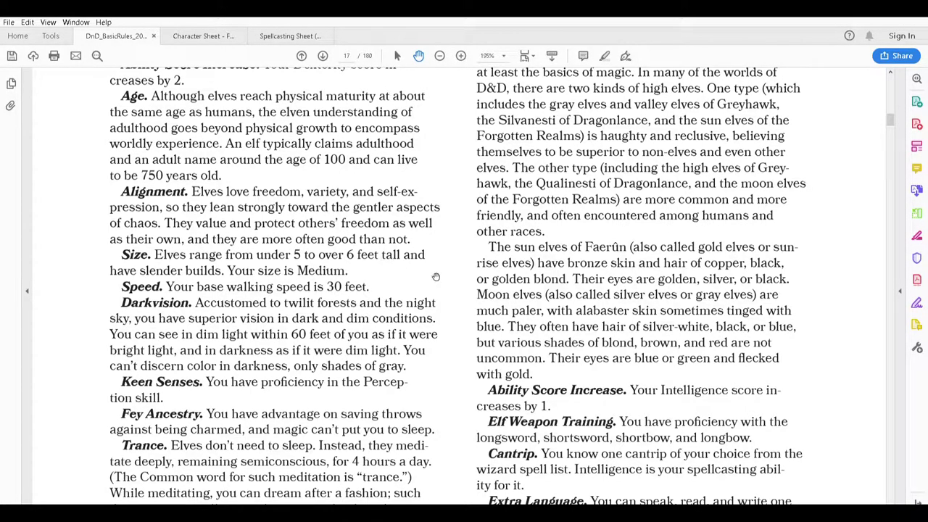
scroll(436, 277, down, 3)
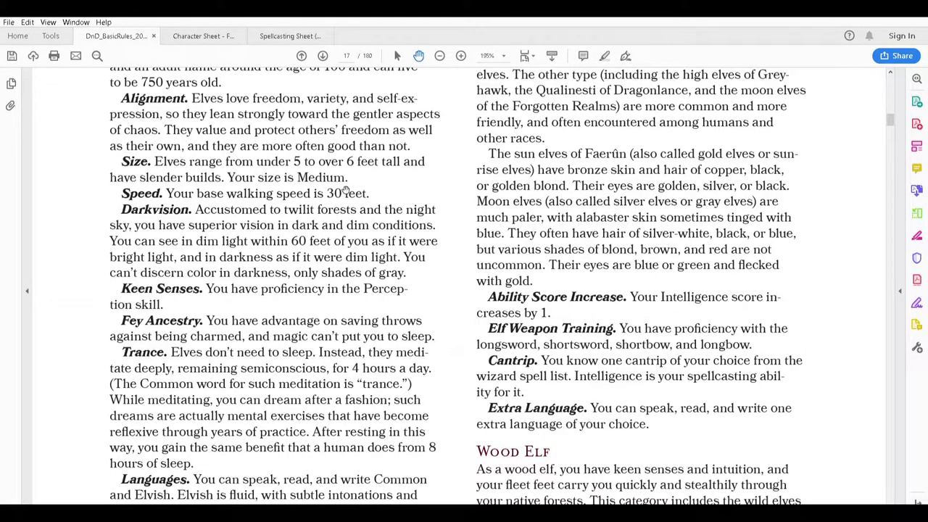
click(204, 35)
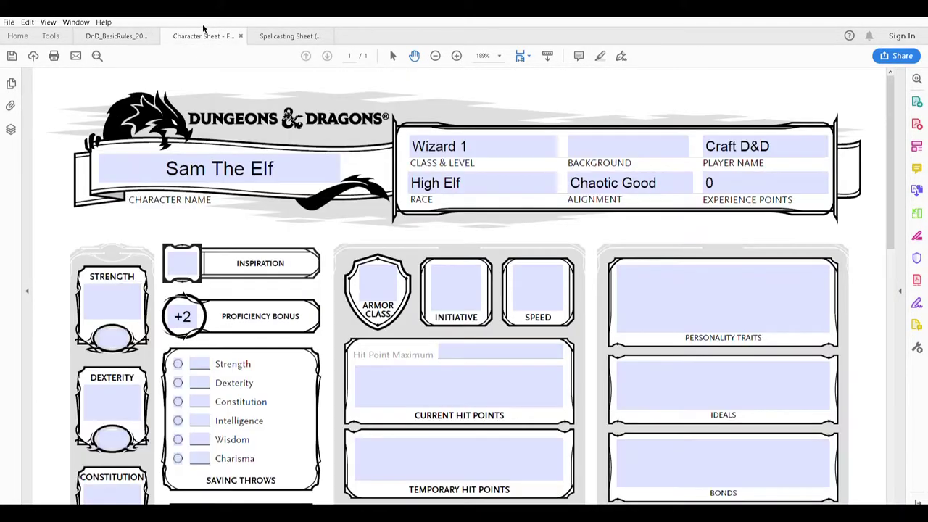
Step: Enter a Speed of 30 on the character sheet and return to the Basic Rules
click(544, 285)
text(30)
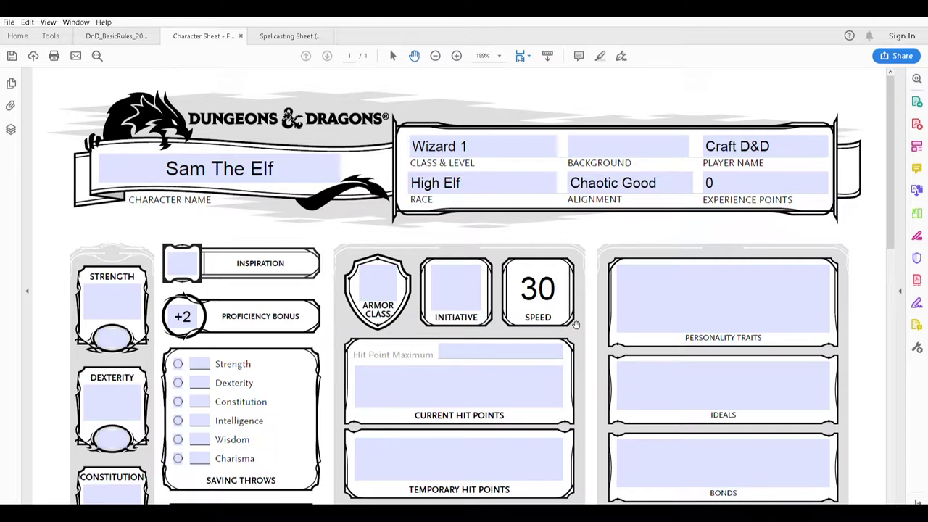
click(125, 34)
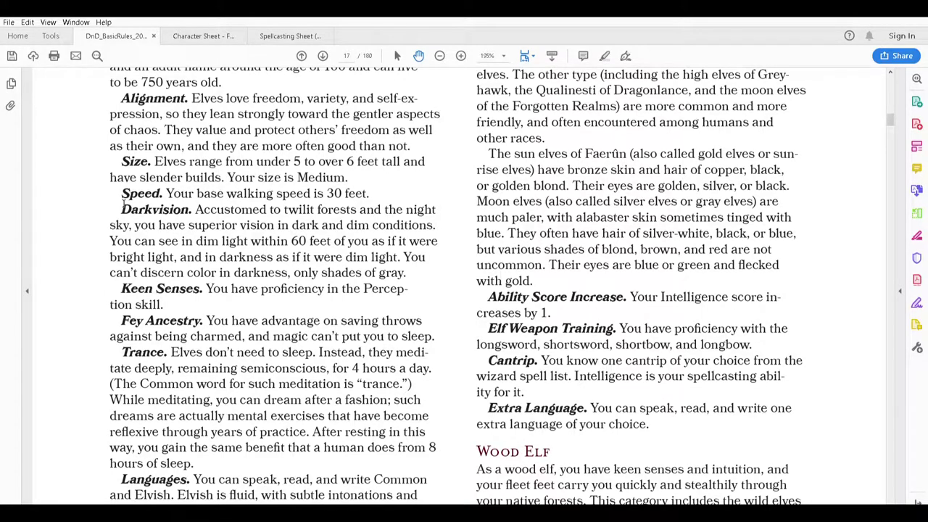
Step: Select the Darkvision paragraph on page 17 and go back to the character sheet
drag(121, 208, 412, 268)
key(ctrl+c)
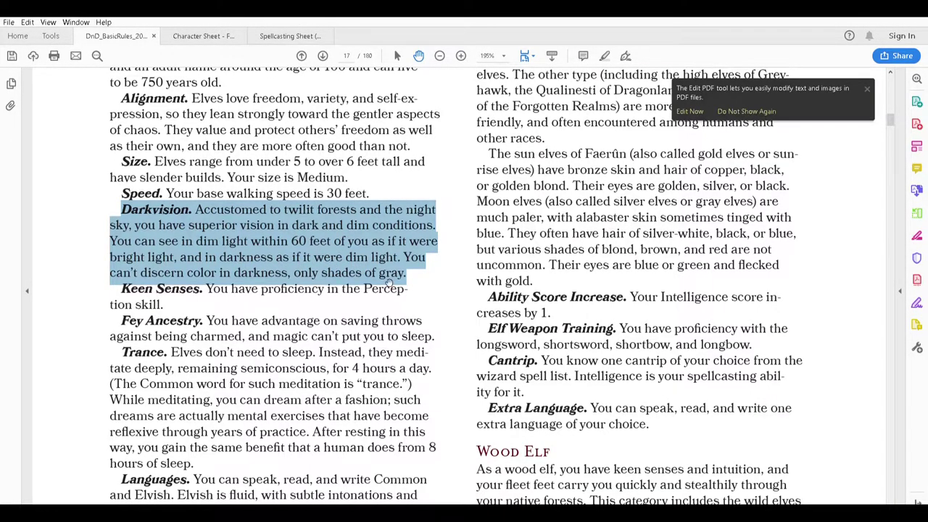
click(213, 34)
Step: Paste the copied Darkvision passage into the Features & Traits box
scroll(790, 352, down, 5)
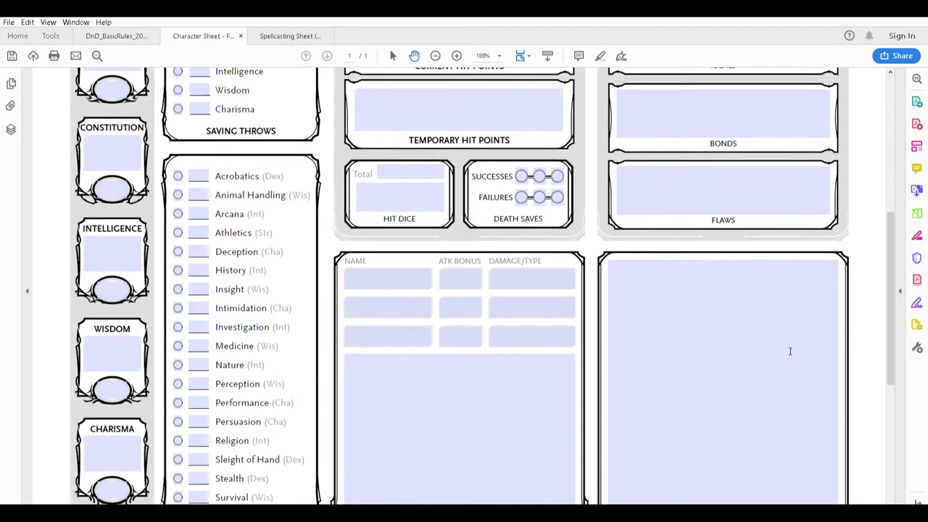
scroll(790, 351, down, 5)
scroll(790, 351, up, 4)
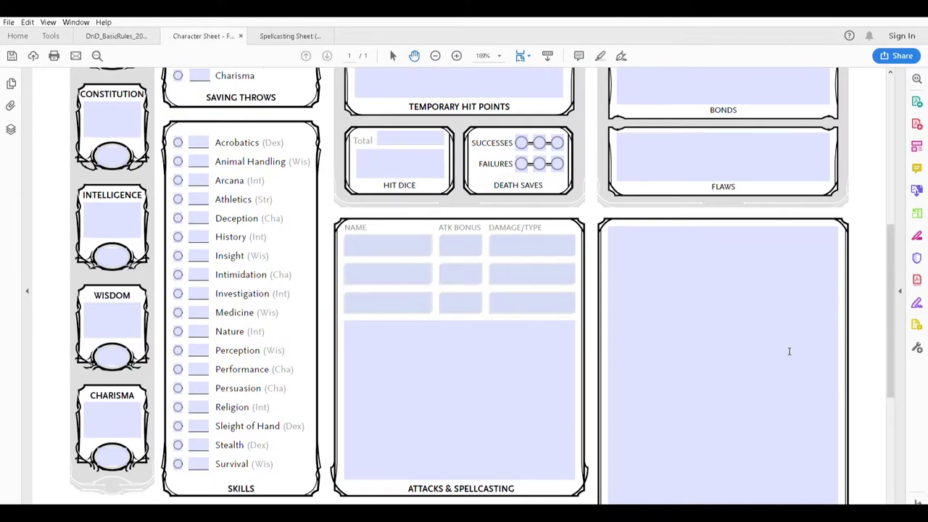
click(632, 246)
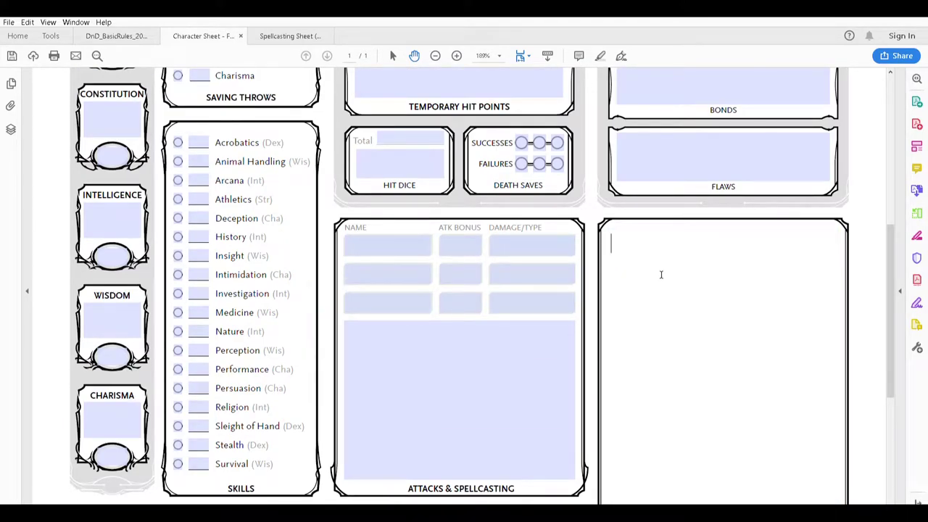
scroll(752, 355, down, 4)
scroll(732, 435, up, 1)
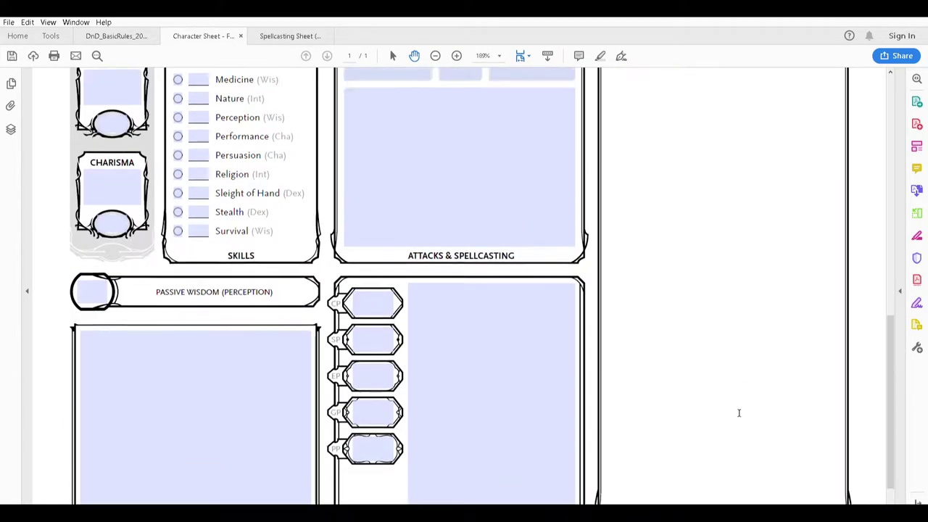
scroll(688, 257, up, 5)
key(ctrl+v)
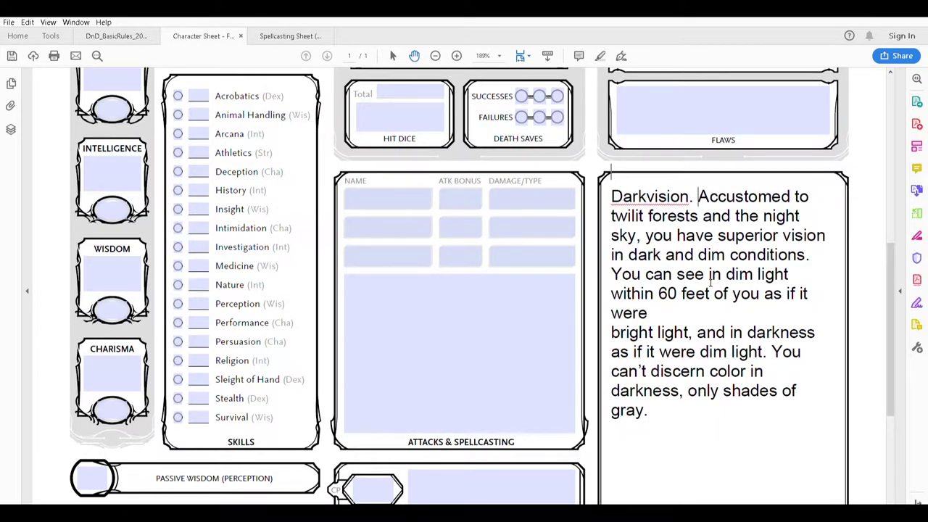
Step: Delete the 'Accustomed to…' flavour sentence and remove the stray line breaks after 'were' and 'You'
key(shift+Down)
key(shift+Down)
key(shift+Down)
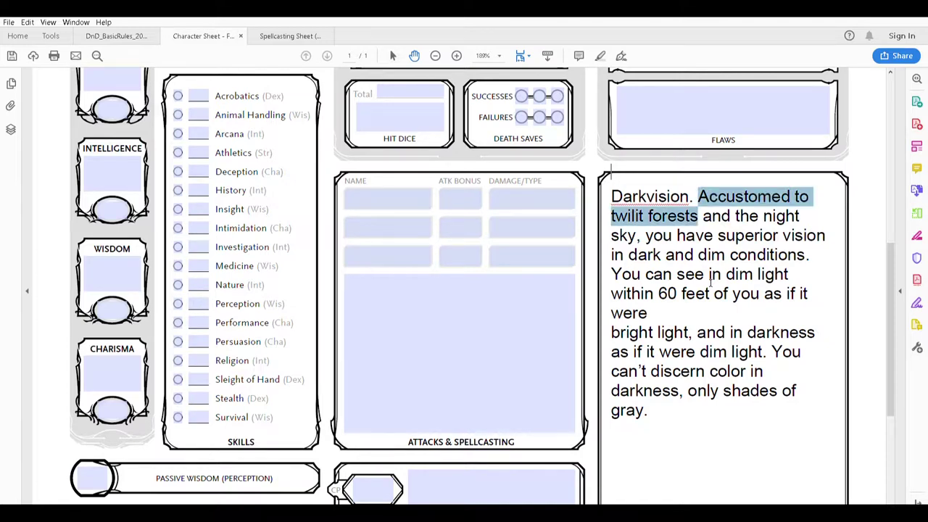
key(shift+End)
key(Delete)
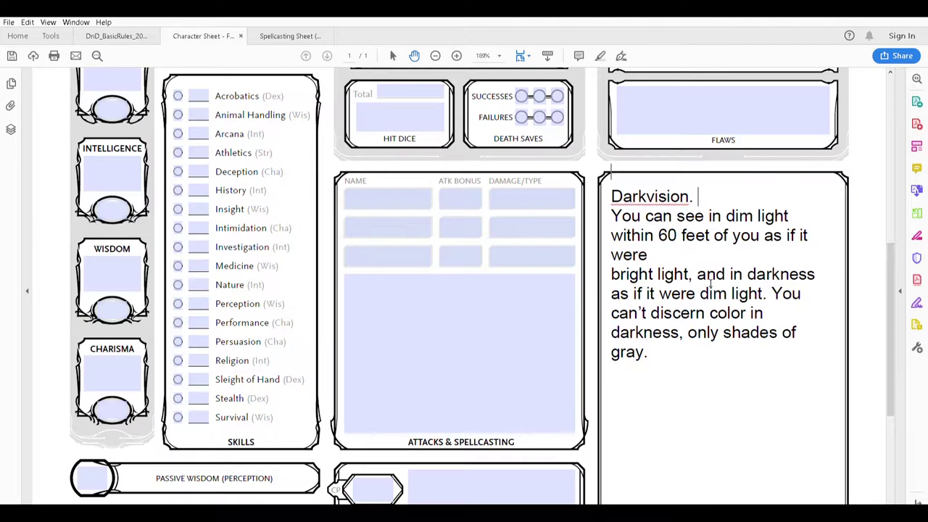
key(Down)
key(Down)
key(Down)
key(Down)
key(Up)
key(Delete)
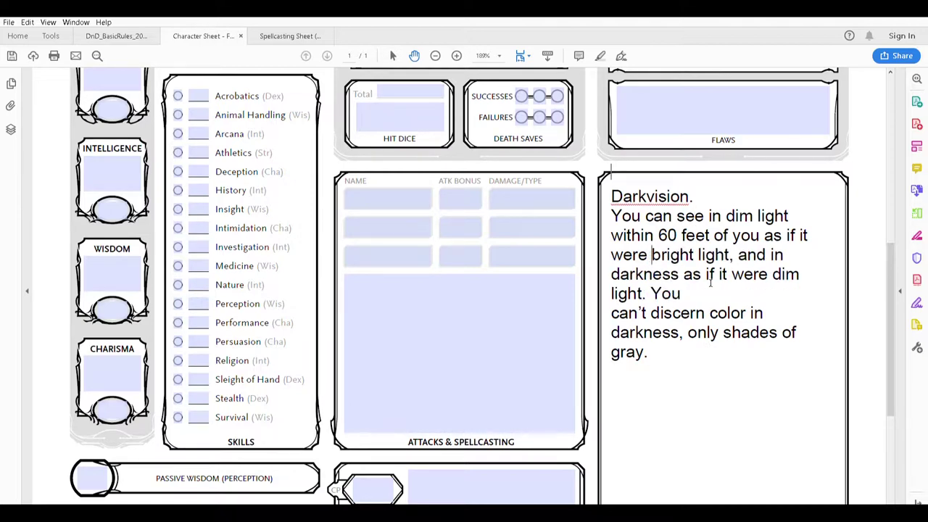
key(Down)
key(Down)
key(Delete)
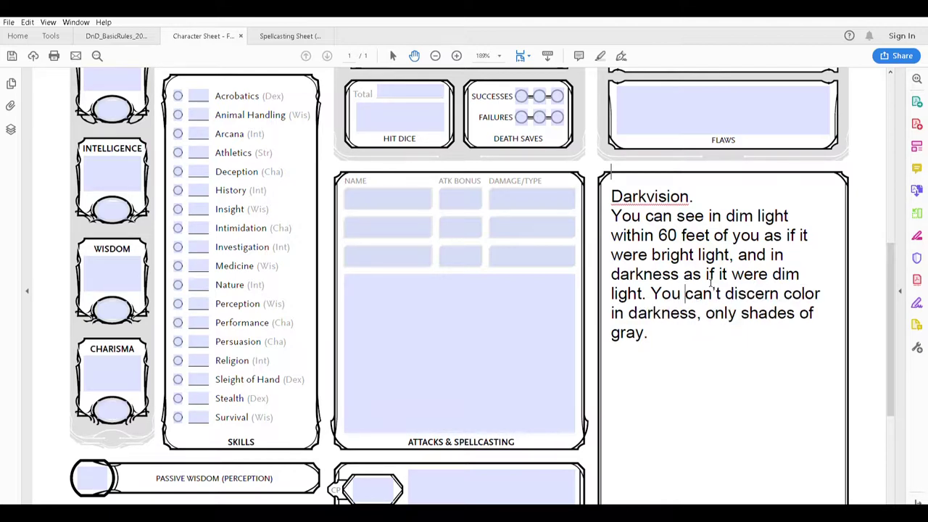
key(Left)
key(Left)
key(Left)
Step: Select the Keen Senses trait heading in the rulebook, then return to the character sheet
key(ctrl+End)
key(ctrl+shift+Tab)
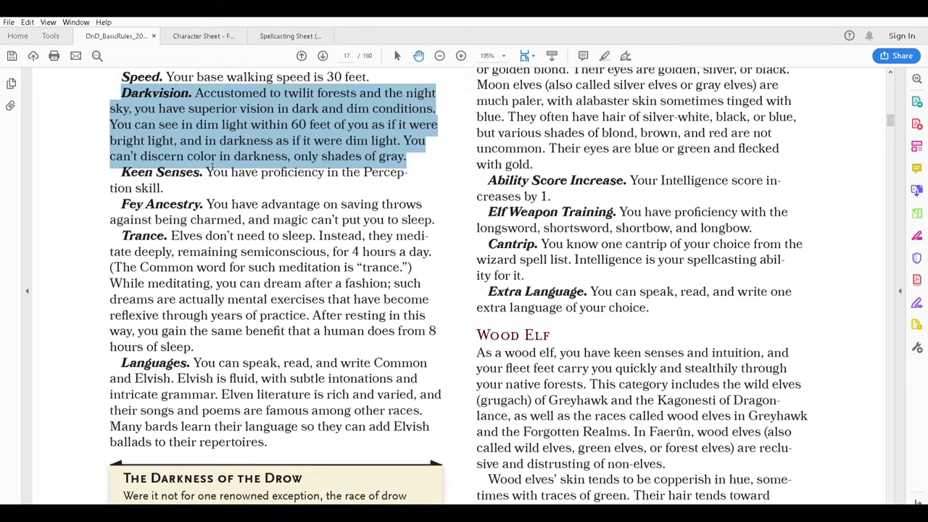
drag(121, 169, 203, 179)
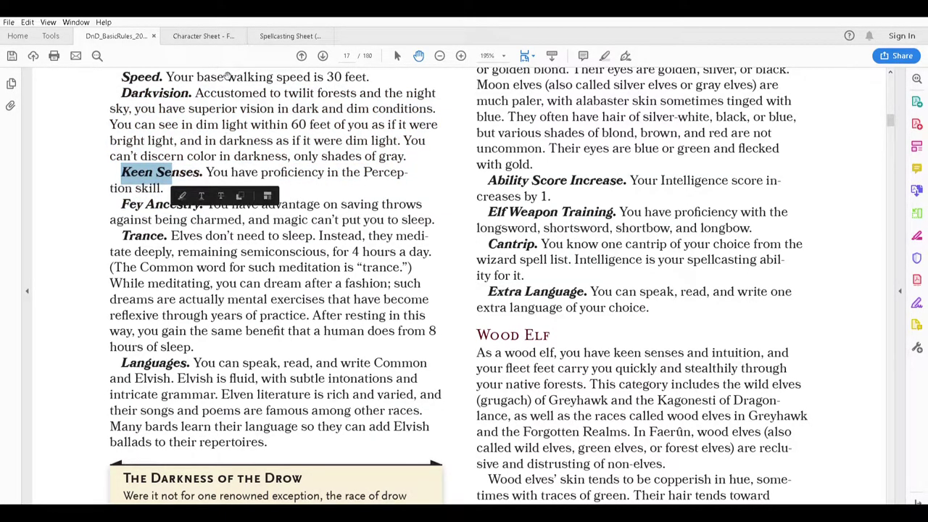
click(207, 35)
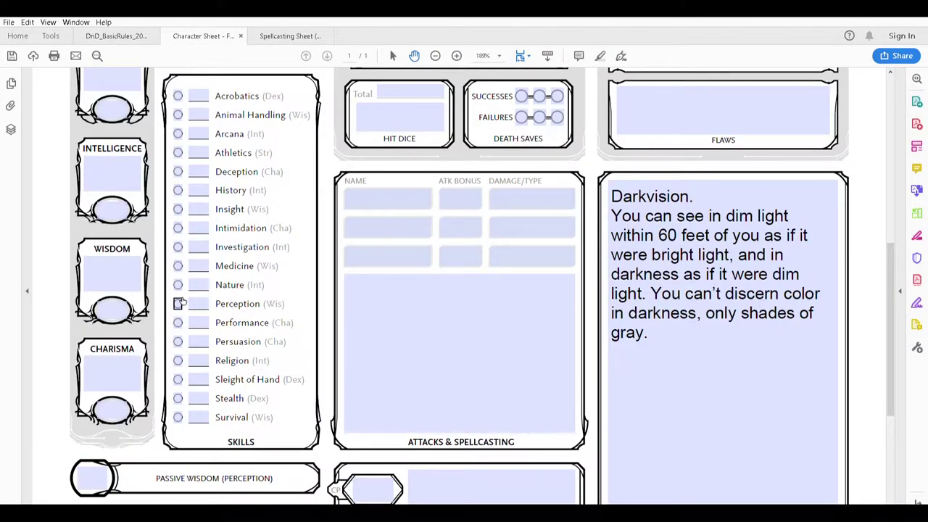
Step: Mark Perception proficiency and set Dexterity to 2, then go back to the rulebook
click(178, 303)
scroll(257, 306, up, 7)
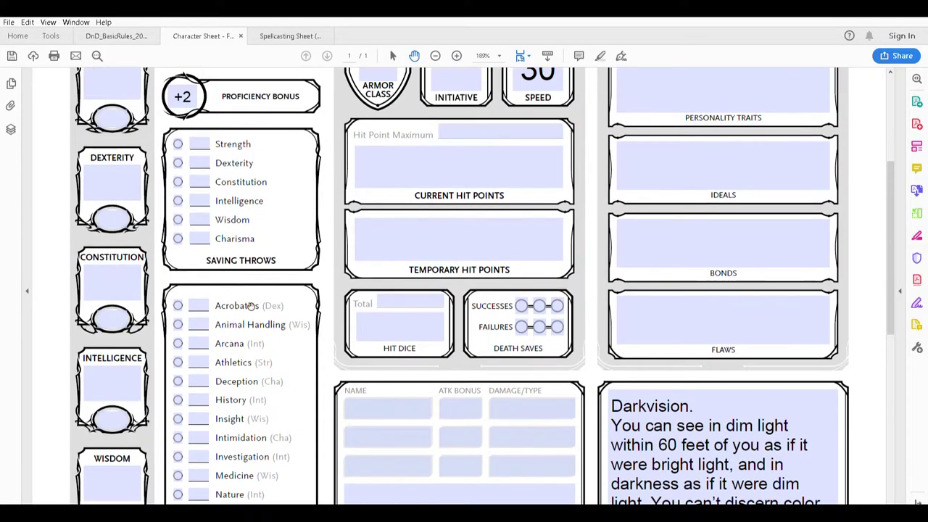
scroll(250, 306, up, 1)
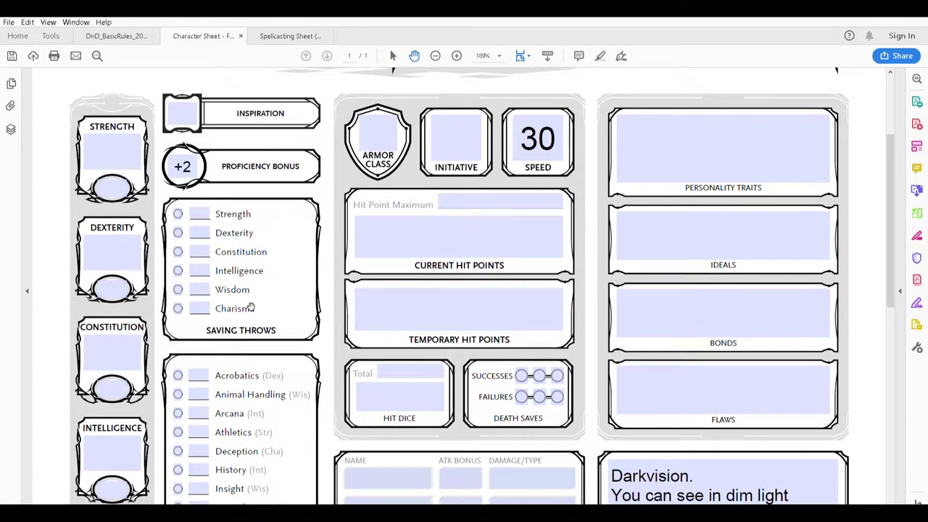
click(124, 249)
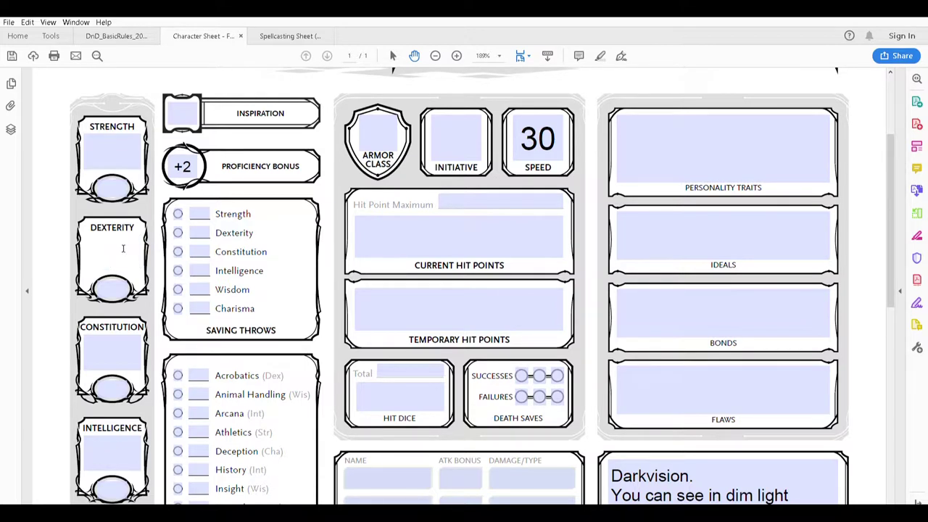
text(2)
click(116, 30)
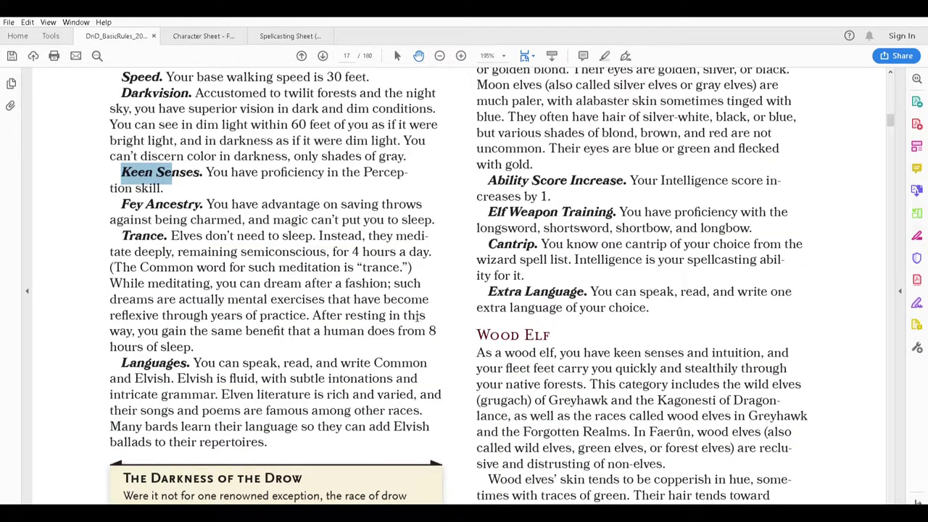
Step: Copy the Fey Ancestry trait from the rulebook and paste it below Darkvision in the Features & Traits box
scroll(417, 315, down, 1)
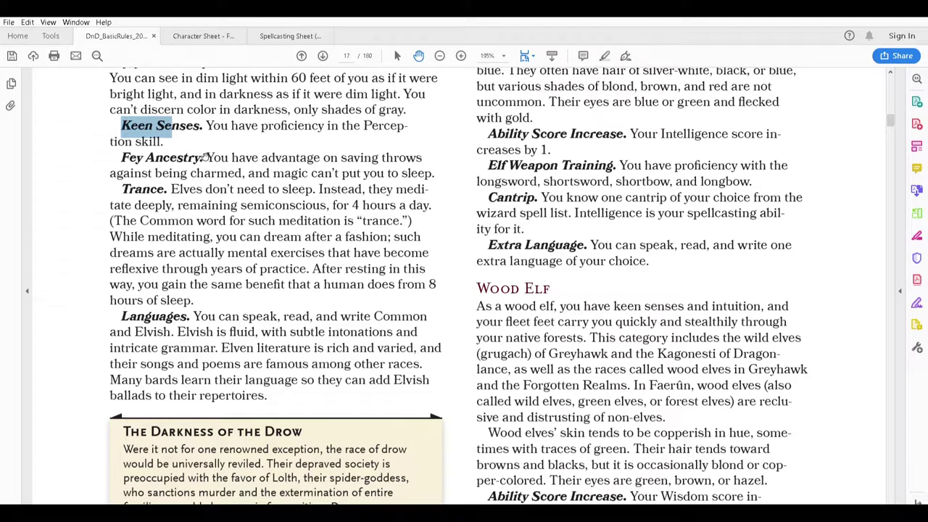
drag(121, 157, 433, 172)
key(ctrl+c)
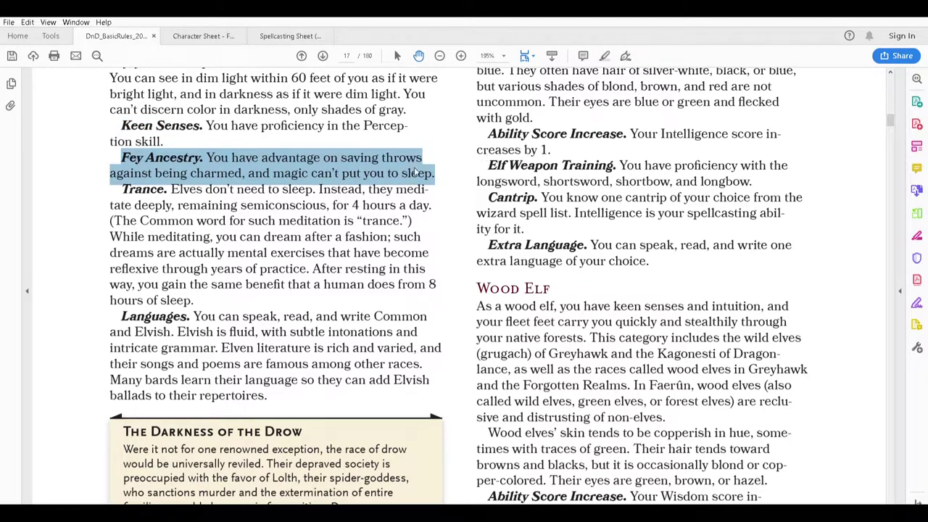
click(218, 36)
scroll(642, 374, down, 3)
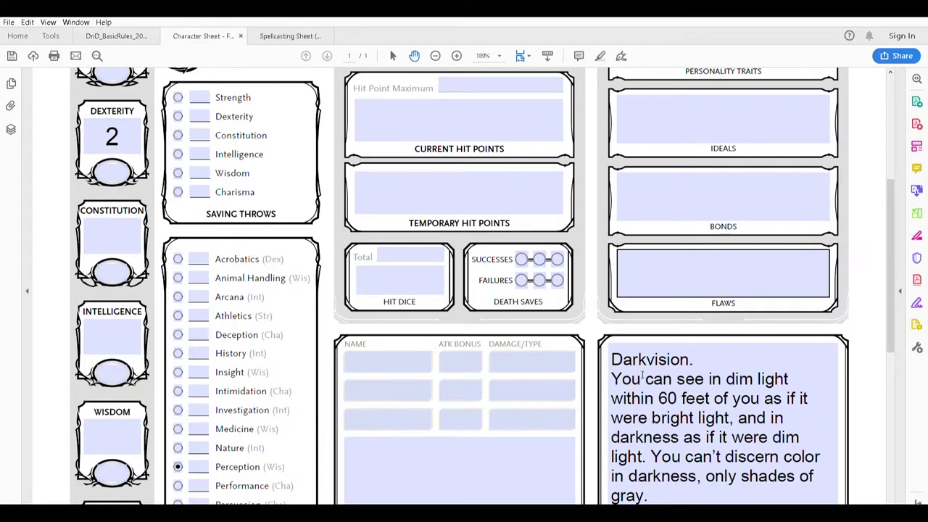
scroll(642, 392, down, 3)
click(659, 413)
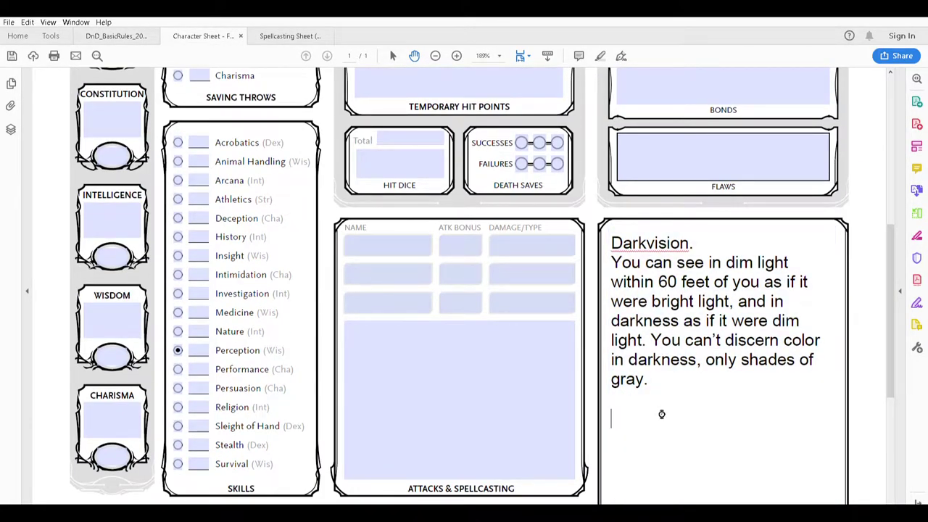
key(ctrl+v)
scroll(661, 413, down, 3)
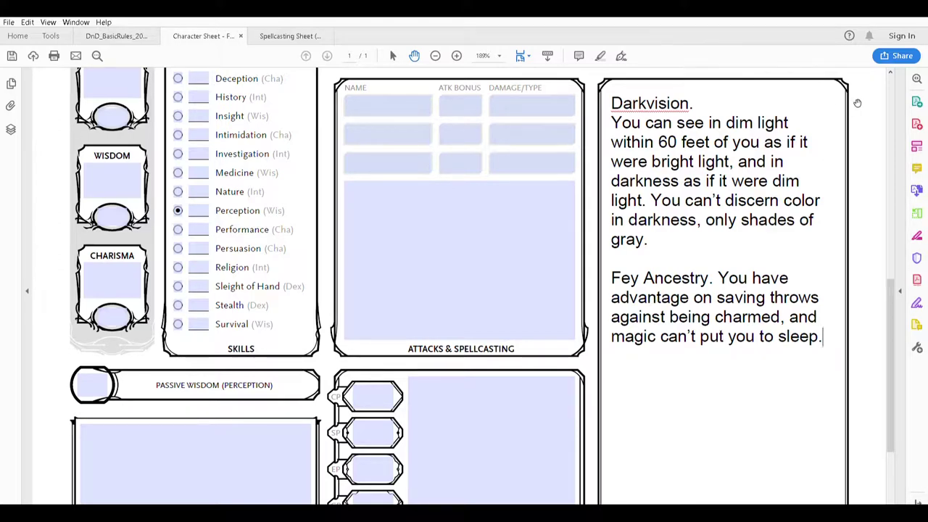
click(116, 35)
Step: Read the Trance paragraph on page 17, marking the comparison to humans' 8 hours of sleep
click(125, 137)
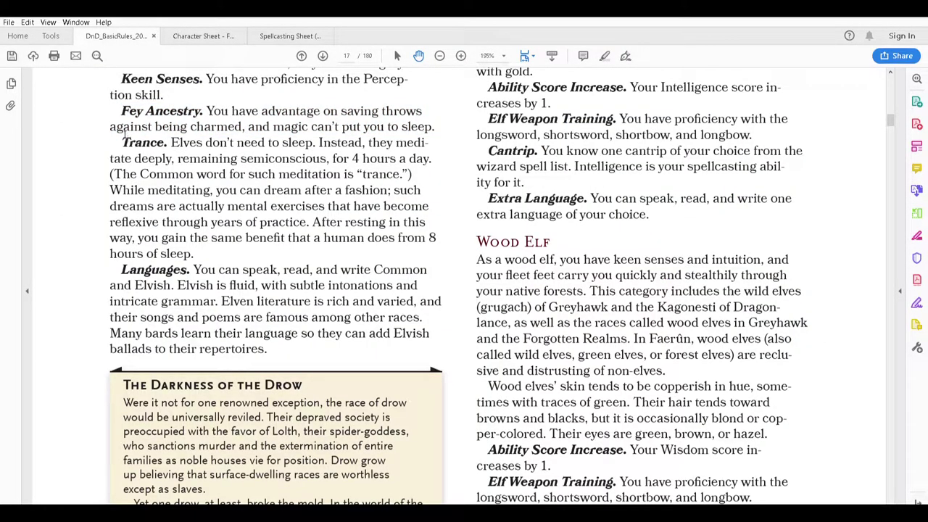
drag(126, 137, 198, 251)
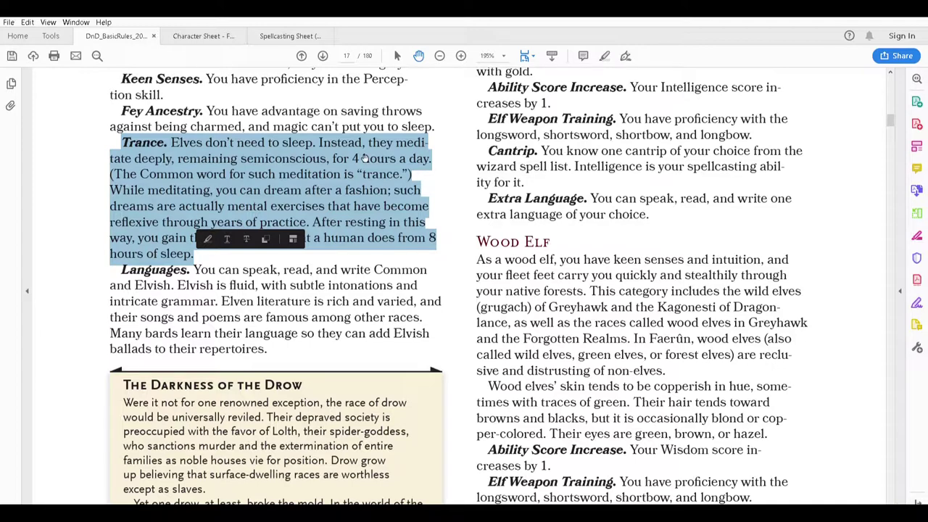
click(345, 182)
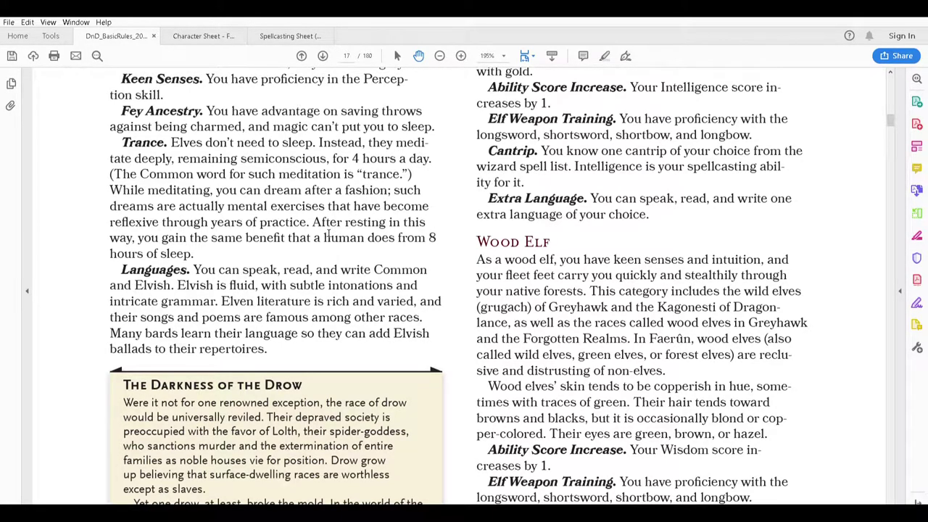
drag(327, 238, 436, 239)
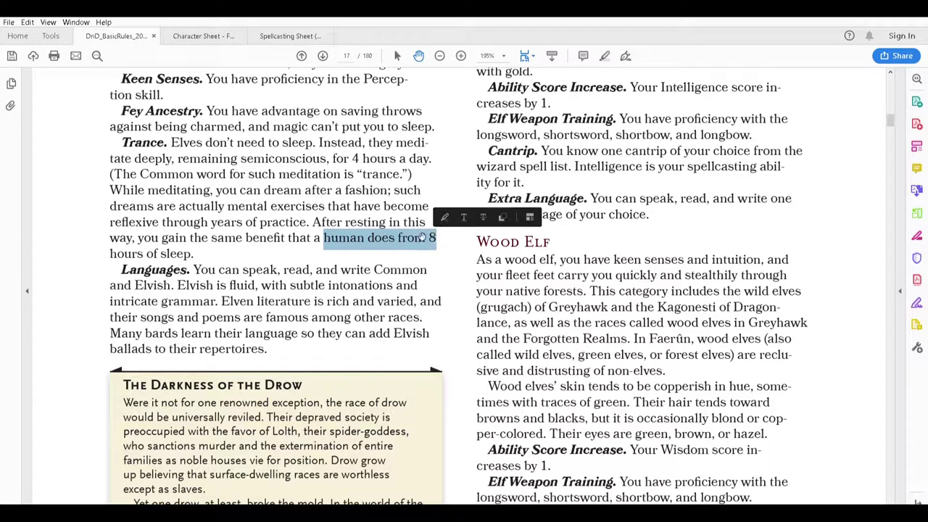
click(112, 252)
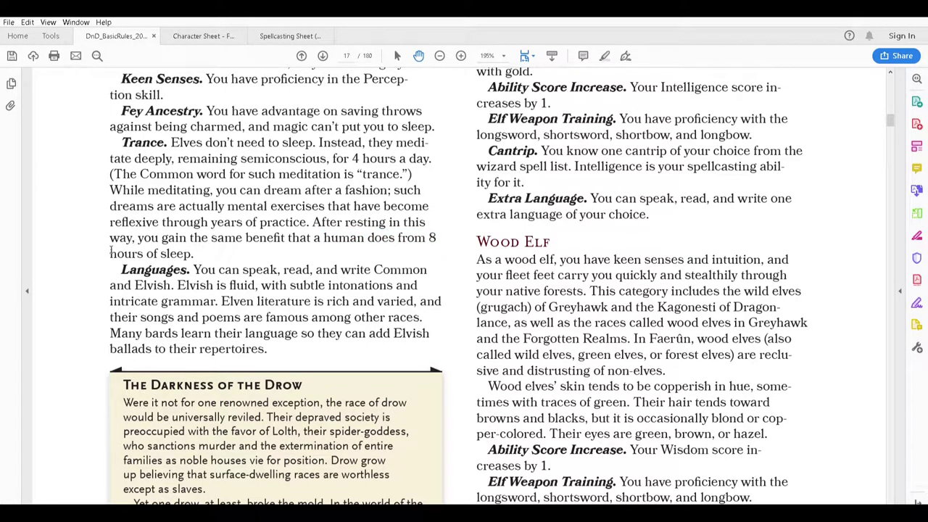
drag(111, 250, 192, 254)
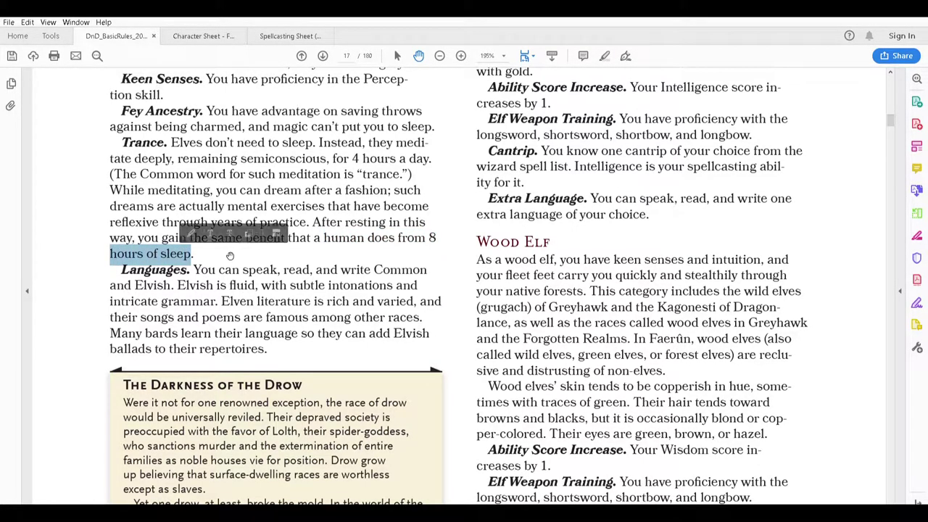
click(227, 256)
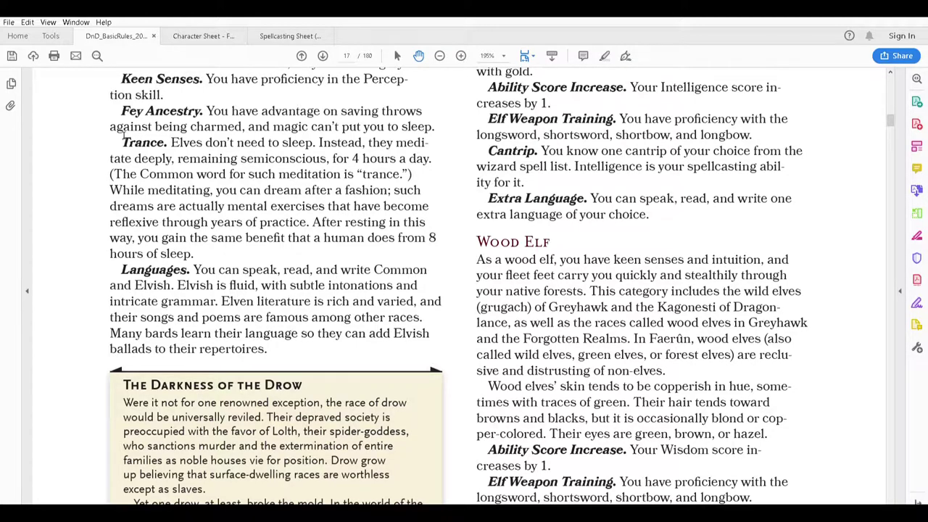
drag(122, 142, 196, 248)
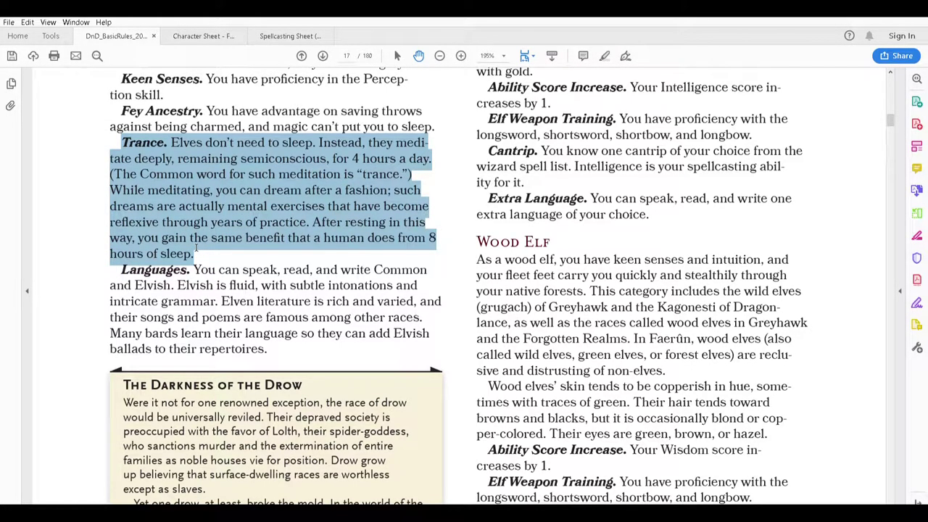
click(205, 253)
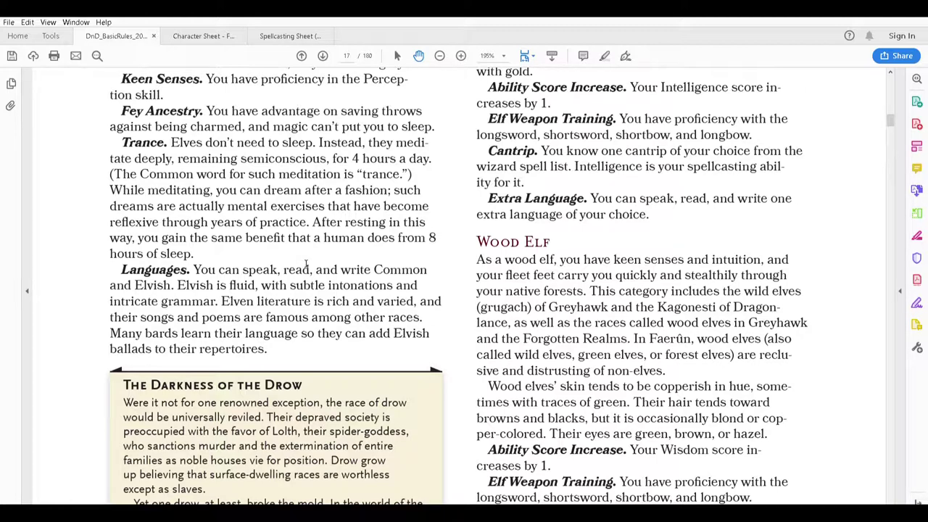
Step: After 'sleep.' add the line 'Trance - 4 hours meditation instead of 8 hour long rest.'
click(200, 34)
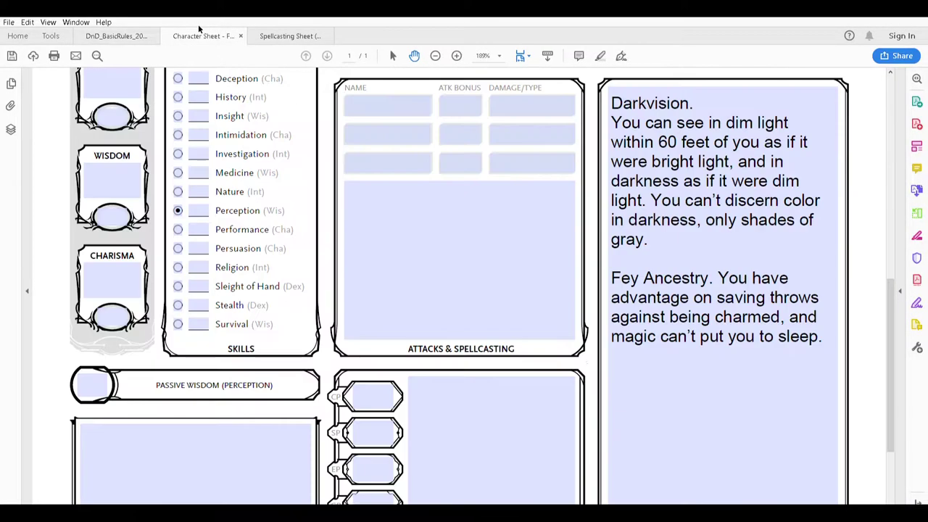
click(631, 358)
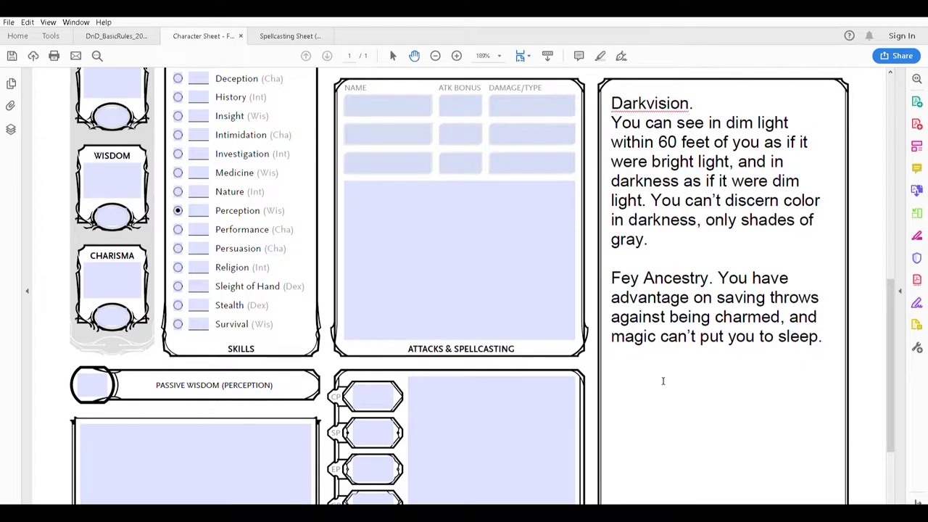
key(End)
click(836, 340)
click(824, 337)
key(Return)
key(Return)
text(Trance - 4 hours )
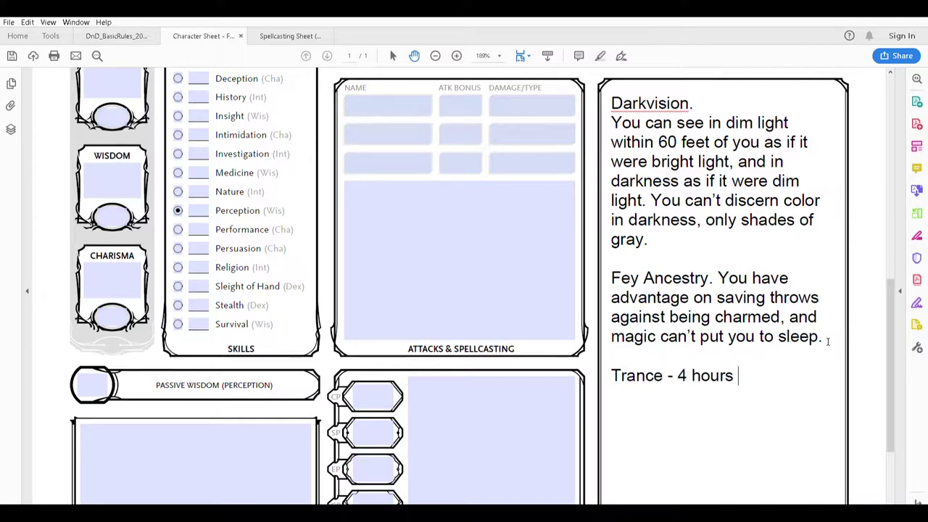
text(me instead of )
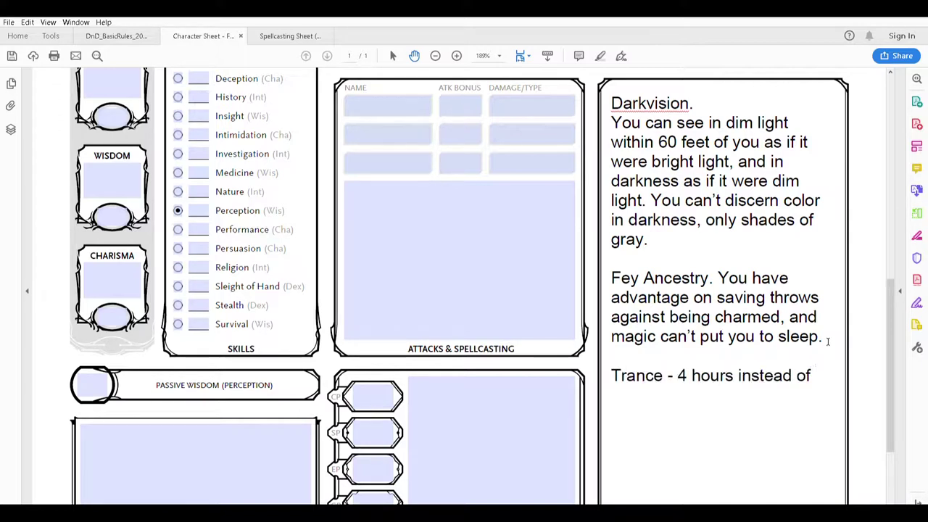
text(8 hour long rest)
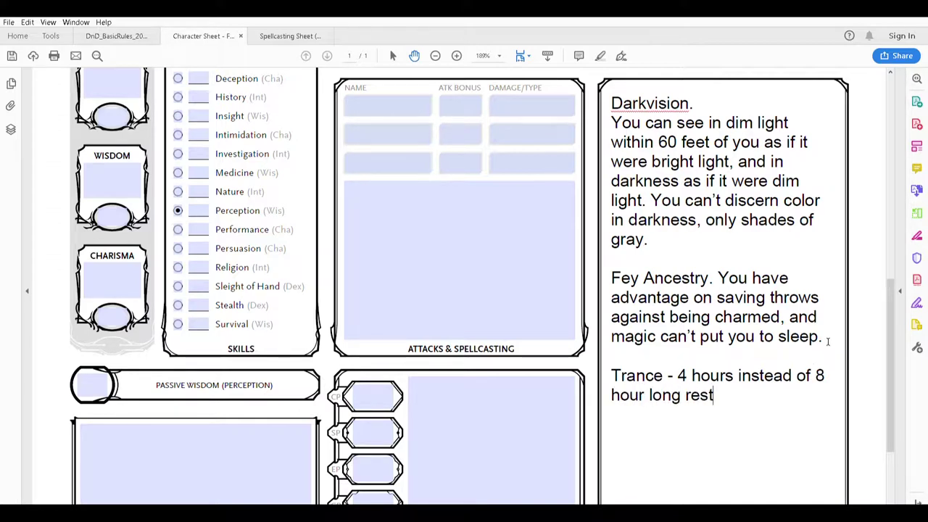
text(.)
key(Up)
key(Right)
text(me)
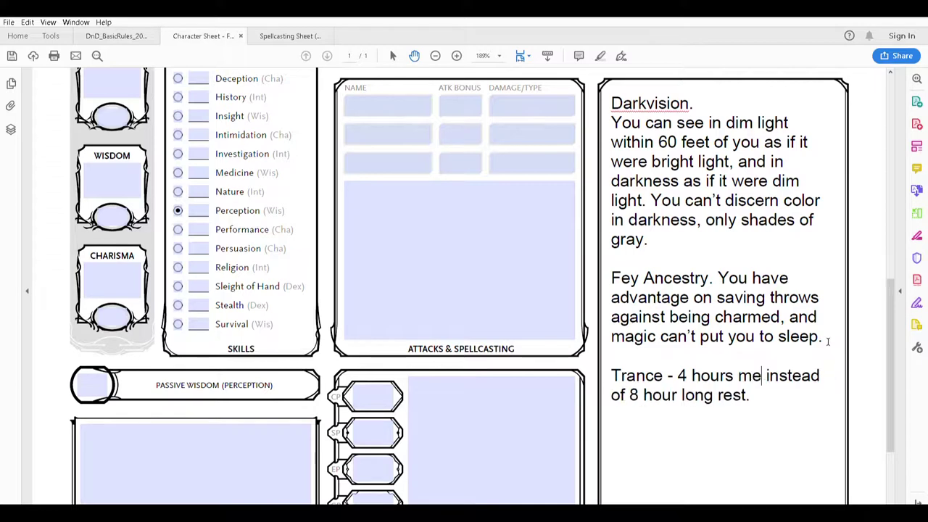
text(ditation)
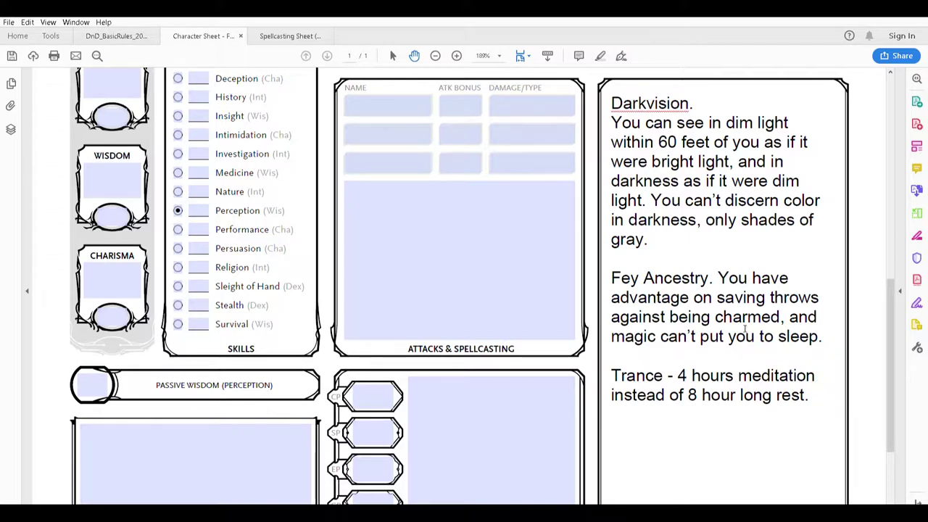
Step: Enter 'Common Language' and 'Elvish Language' on separate lines in Other Proficiencies & Languages
click(116, 35)
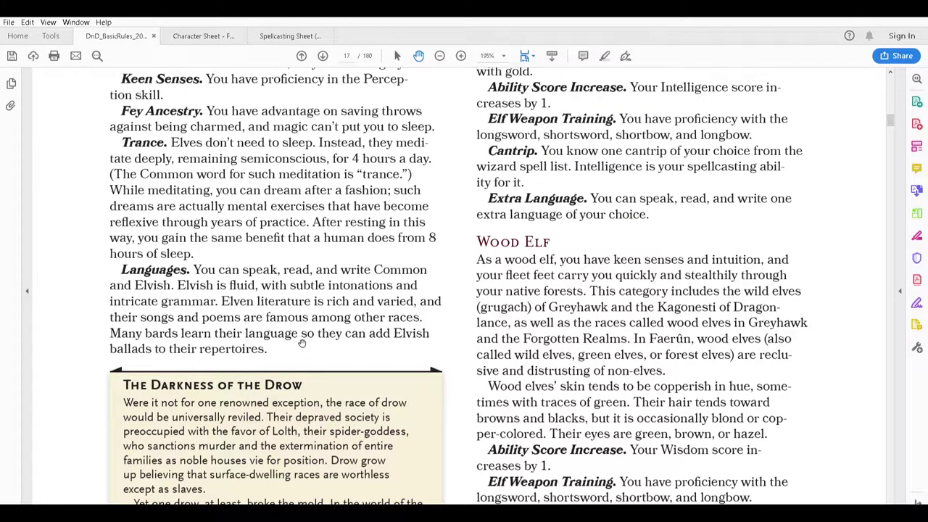
click(205, 28)
scroll(346, 301, down, 4)
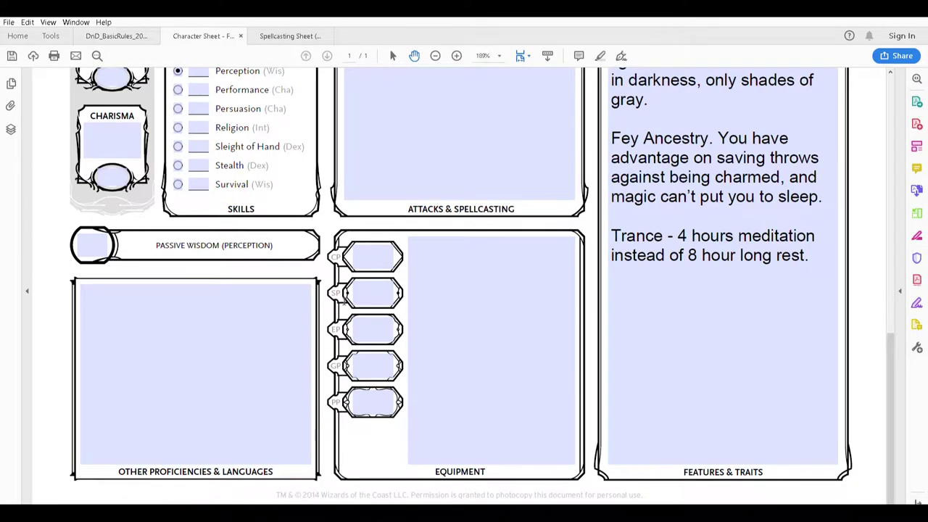
click(152, 301)
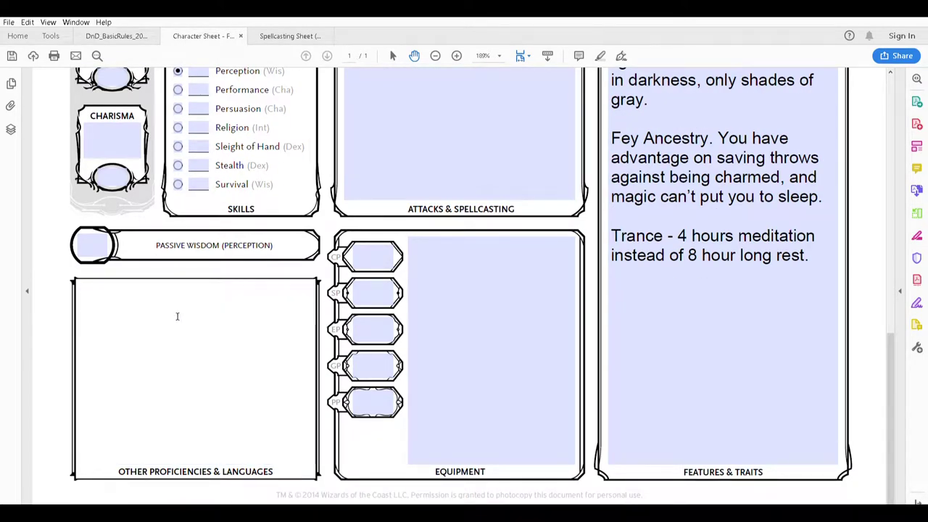
text(Common)
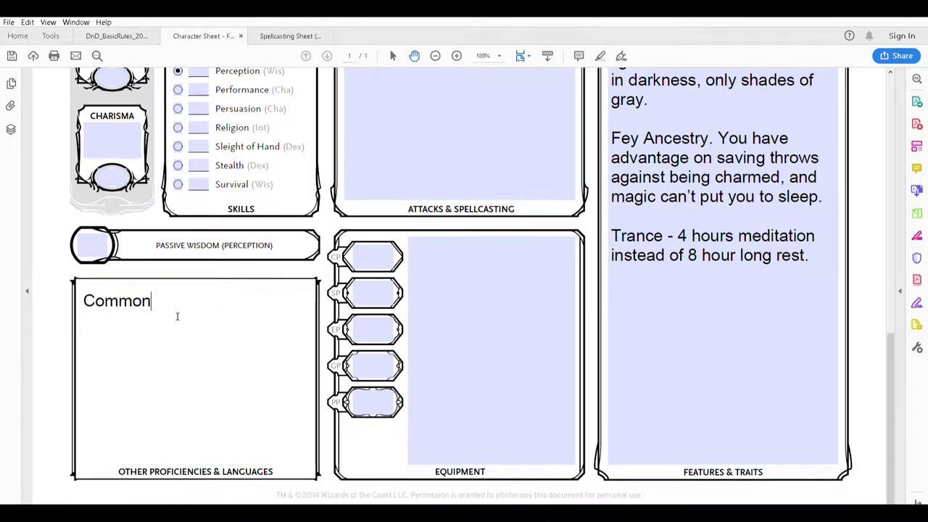
text( Language)
key(Return)
text(Elvi)
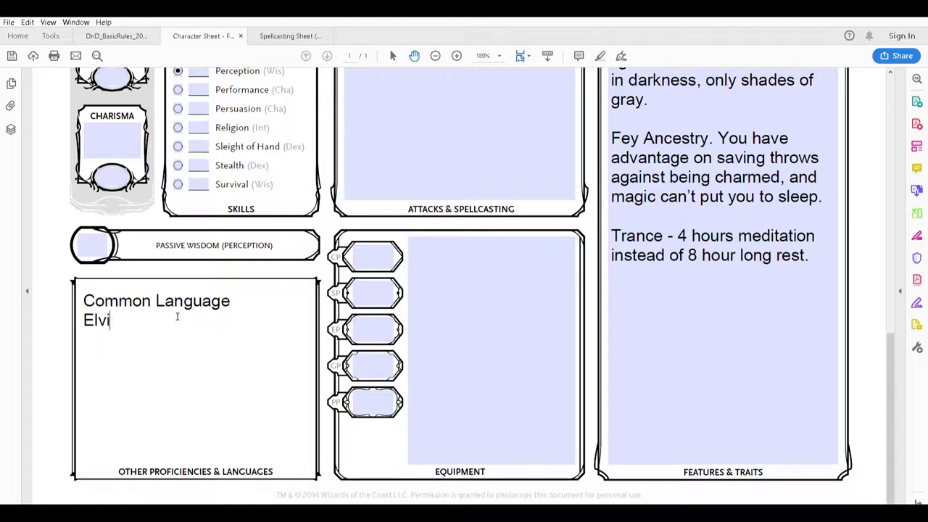
text(sh Language)
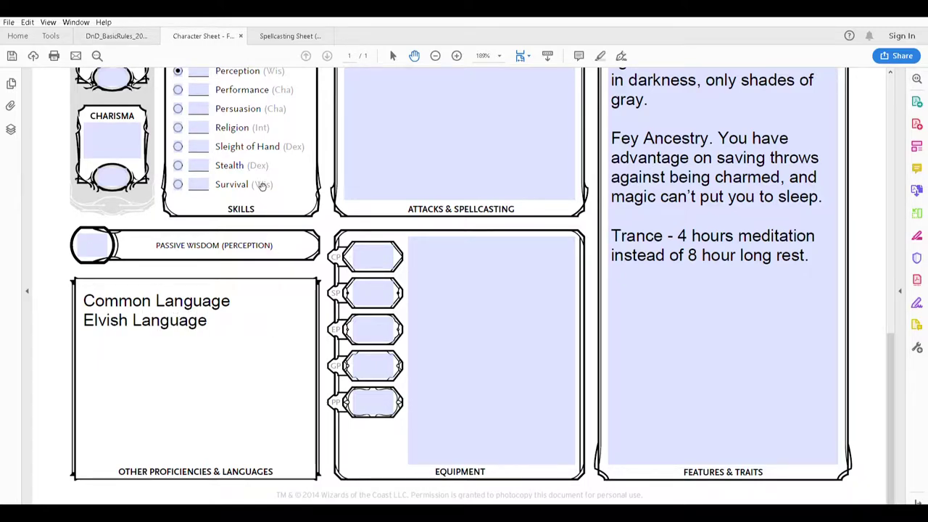
click(116, 36)
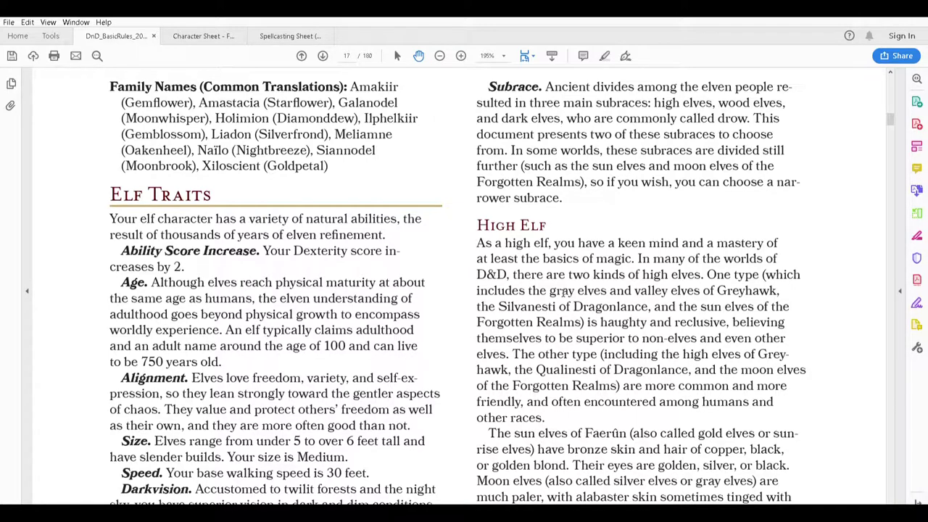
Step: After reviewing the Elf Traits text, type 1 in the character sheet's Intelligence box
drag(564, 290, 822, 167)
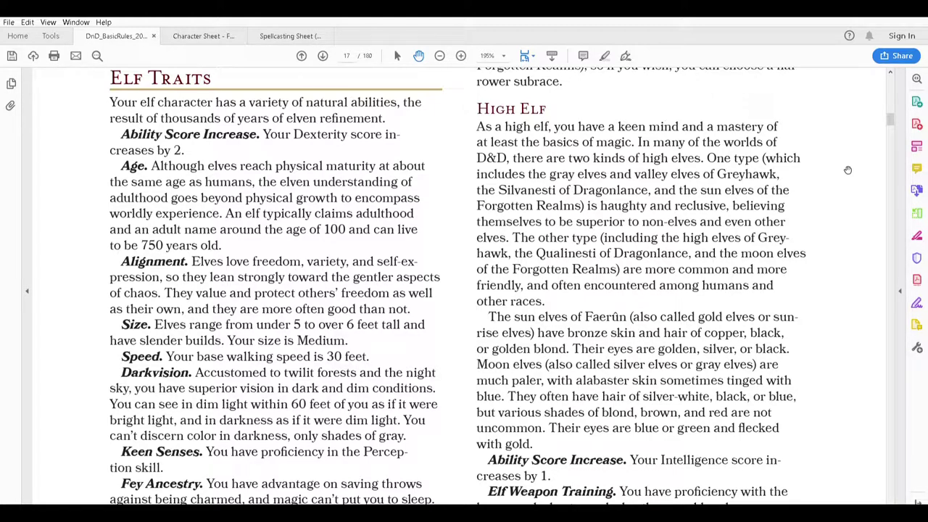
scroll(848, 170, down, 4)
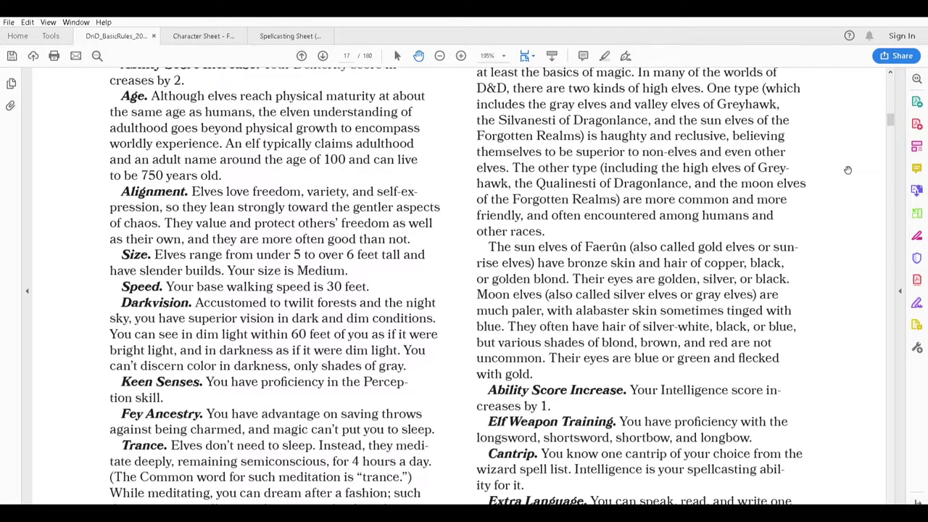
scroll(845, 174, down, 1)
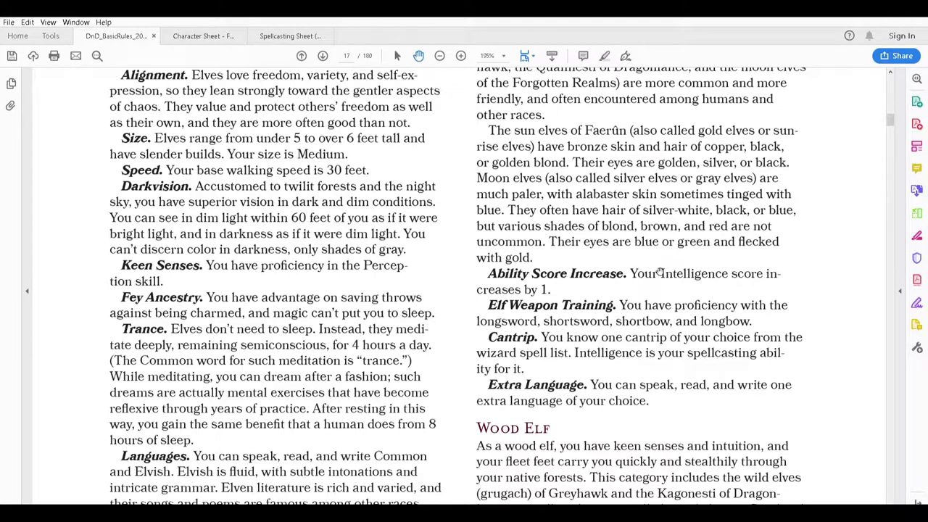
click(205, 35)
scroll(236, 292, up, 5)
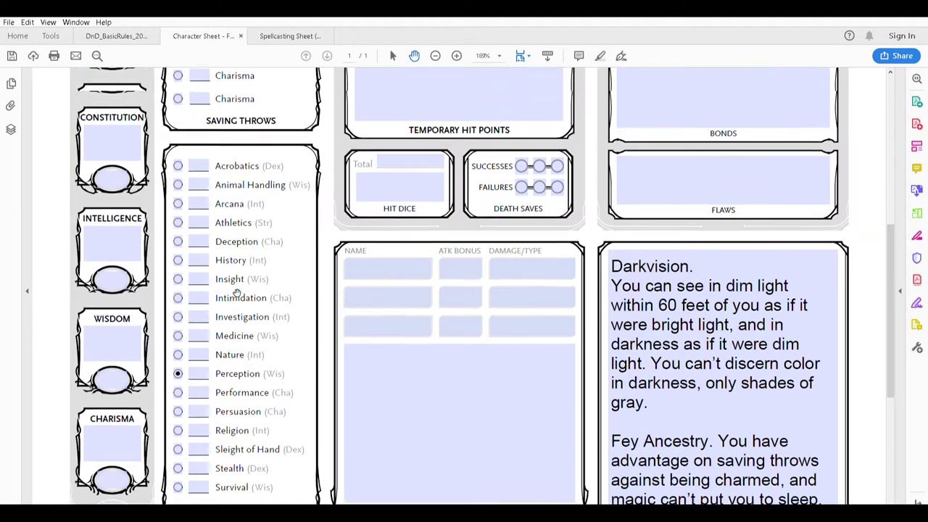
scroll(236, 292, up, 2)
click(122, 310)
text(1)
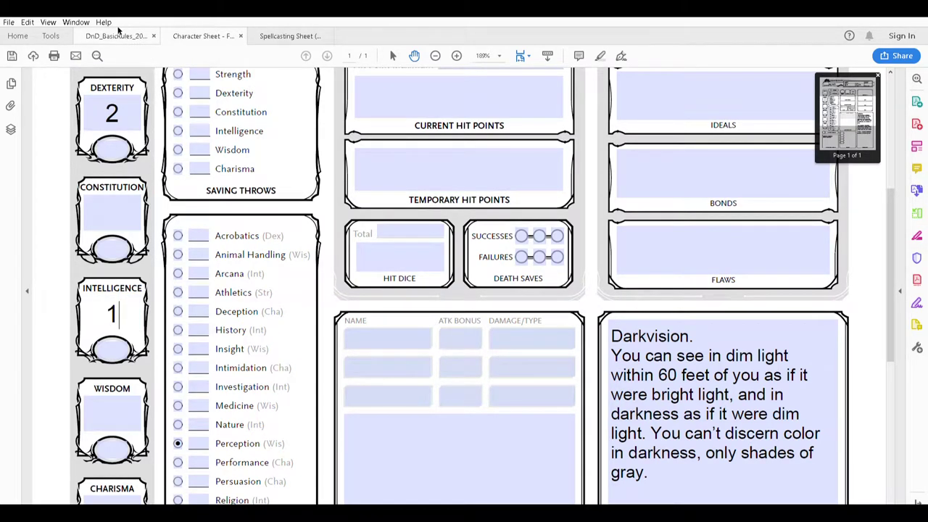
click(118, 31)
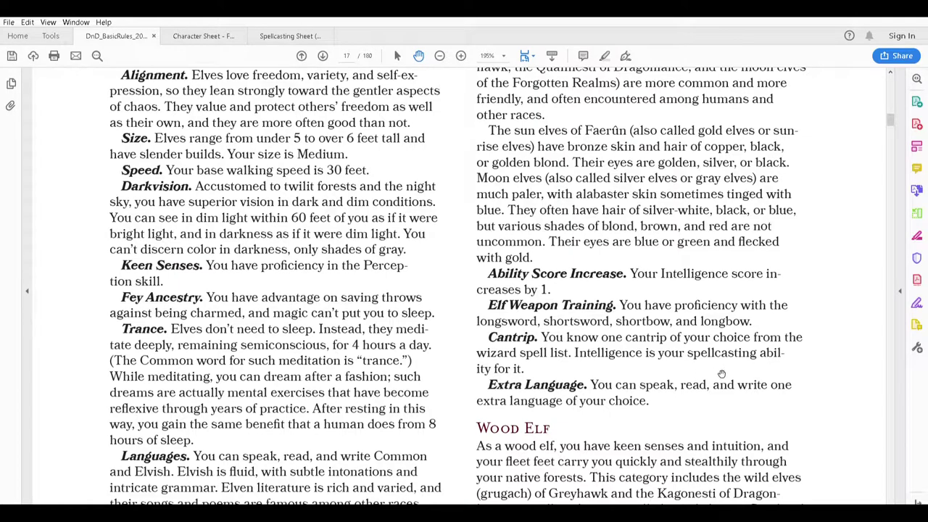
scroll(721, 374, down, 1)
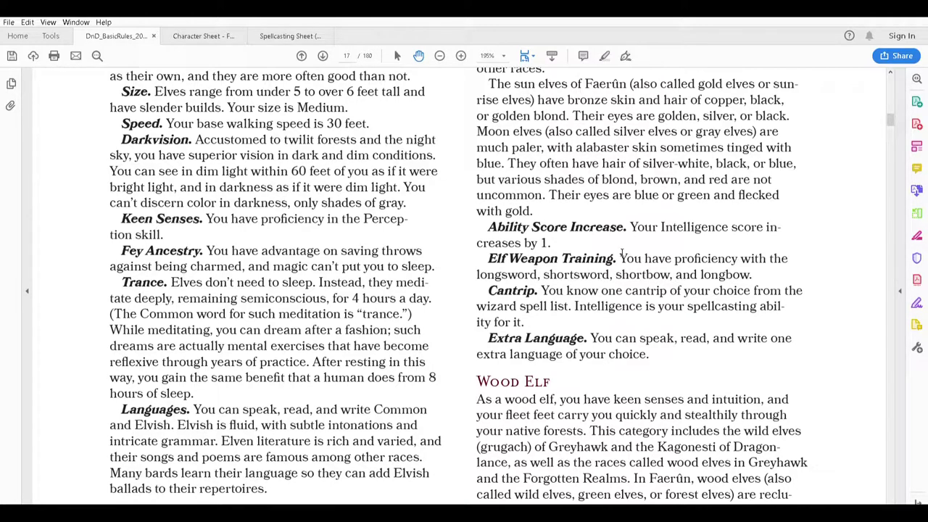
Step: Paste the Elf Weapon Training sentence (longsword, shortsword, shortbow, longbow) below Elvish Language
drag(621, 258, 752, 270)
key(ctrl+c)
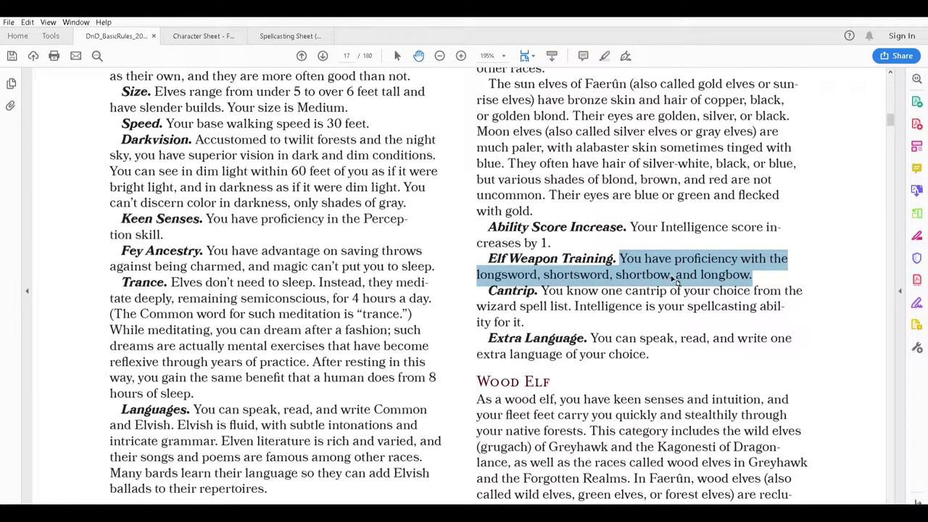
click(203, 35)
scroll(674, 341, down, 3)
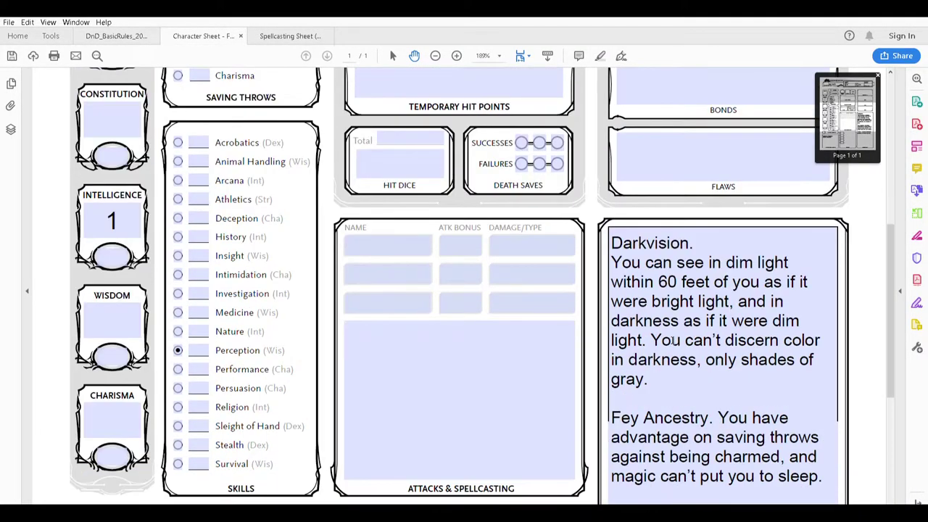
scroll(674, 341, down, 3)
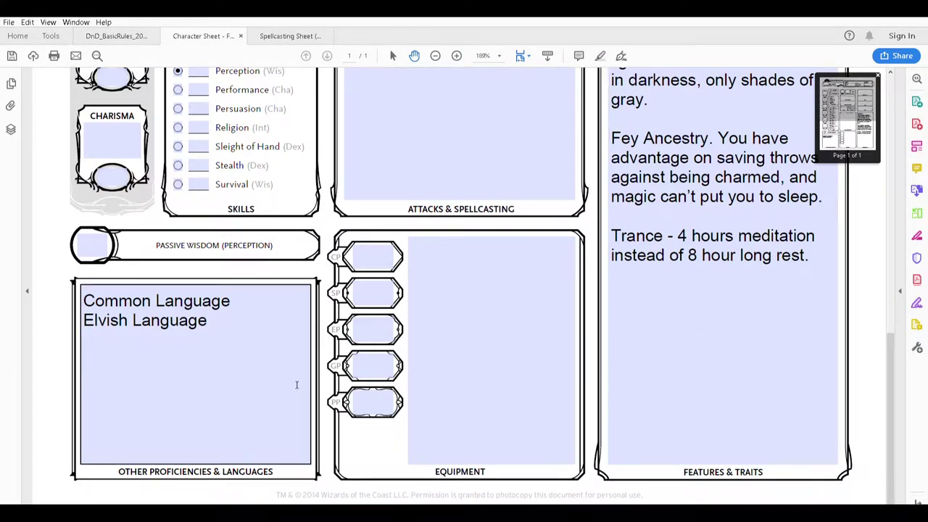
click(100, 351)
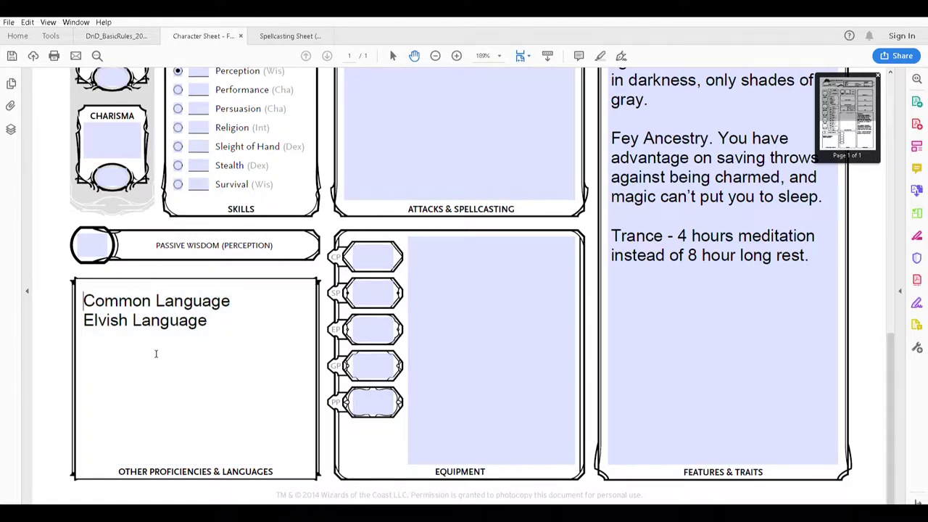
click(237, 329)
key(Return)
key(Return)
key(ctrl+v)
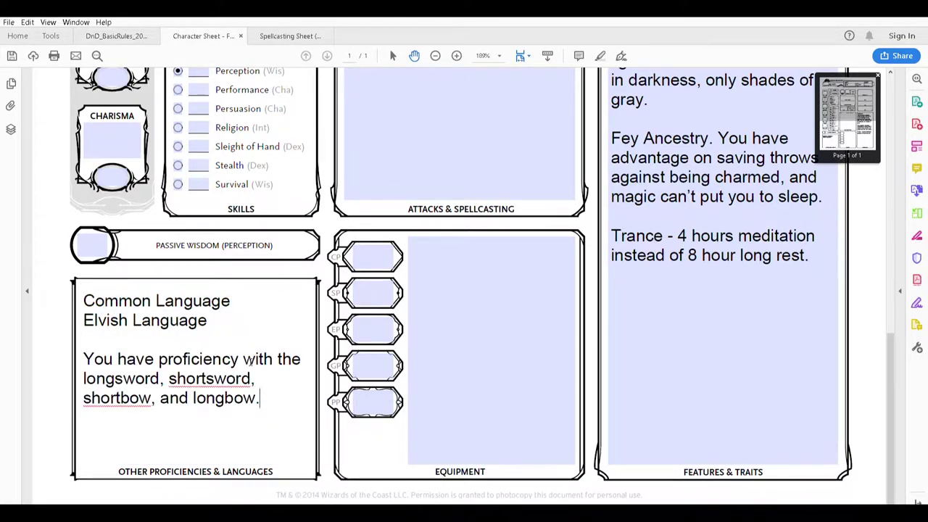
key(ctrl+shift+Tab)
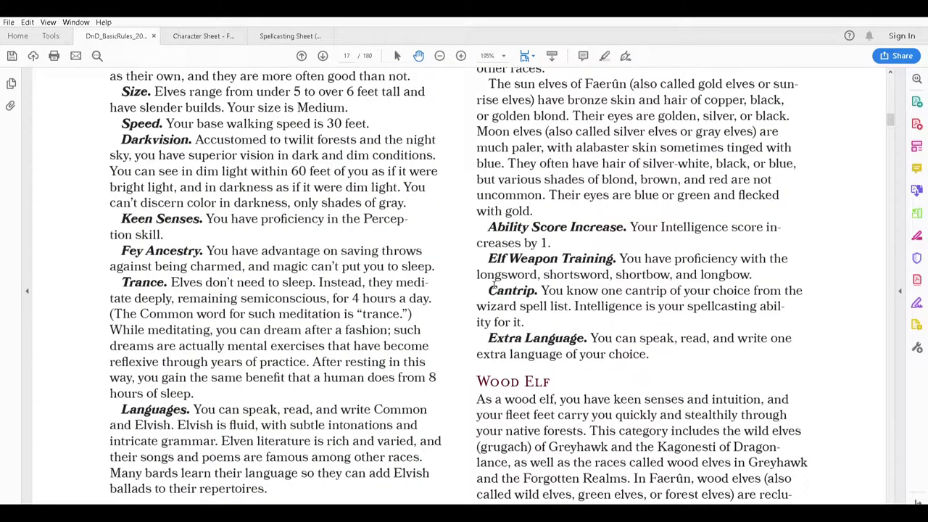
Step: Read the High Elf Cantrip trait about knowing one cantrip, then switch to the Spellcasting Sheet
drag(491, 285, 528, 319)
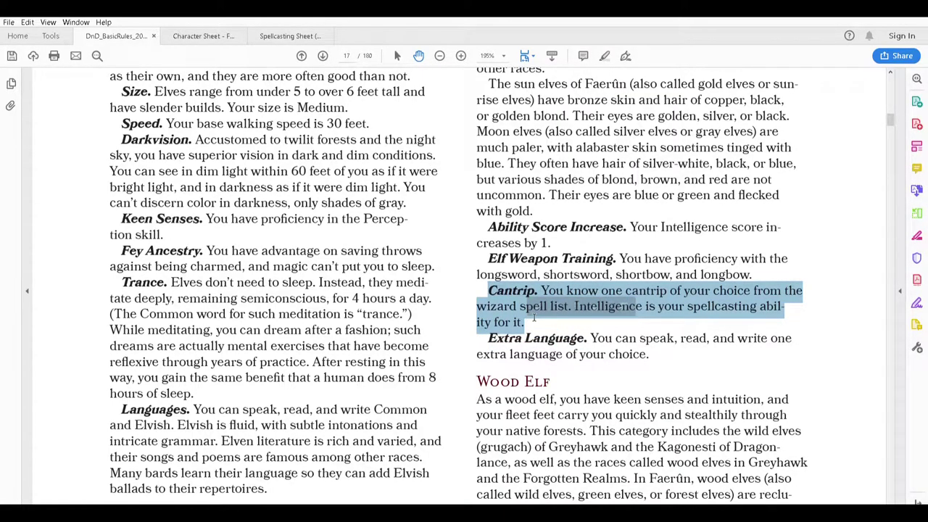
click(532, 320)
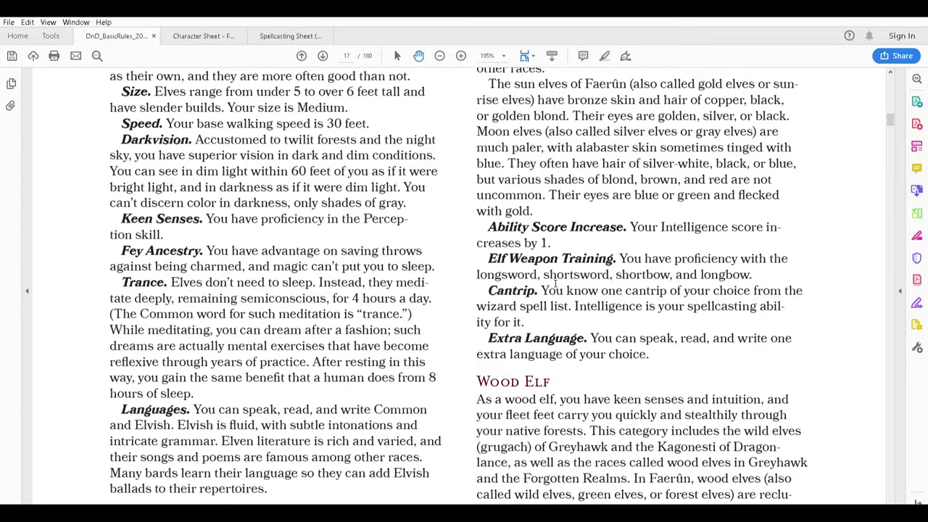
drag(555, 287, 754, 283)
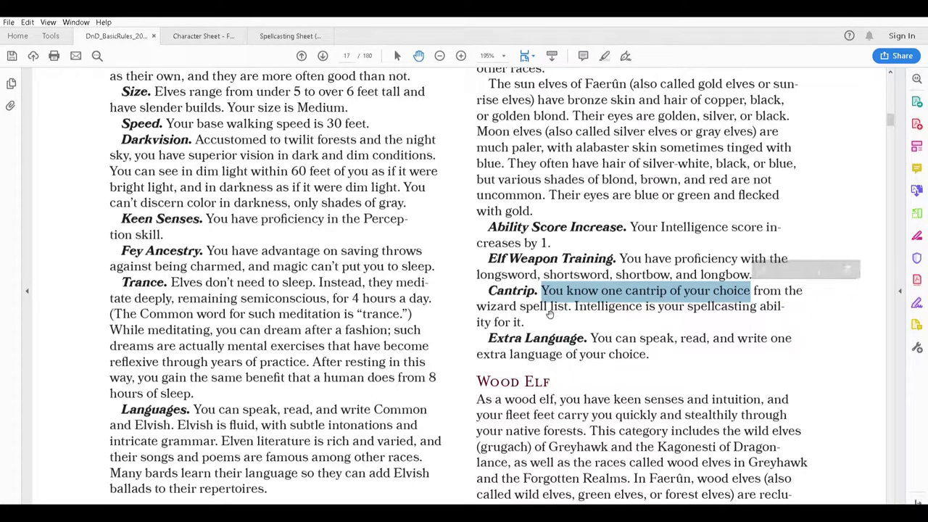
click(523, 321)
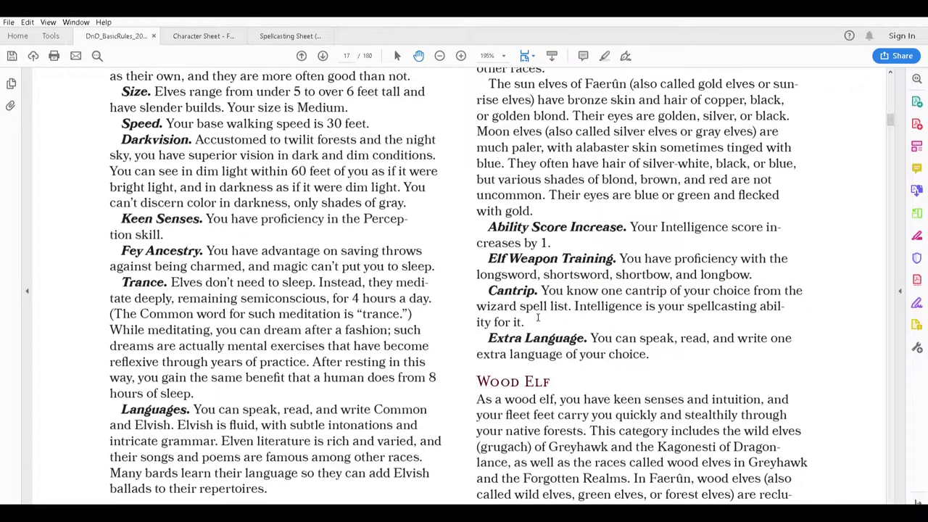
mouse_move(533, 311)
mouse_down()
mouse_move(477, 308)
mouse_move(490, 291)
mouse_move(527, 309)
mouse_up()
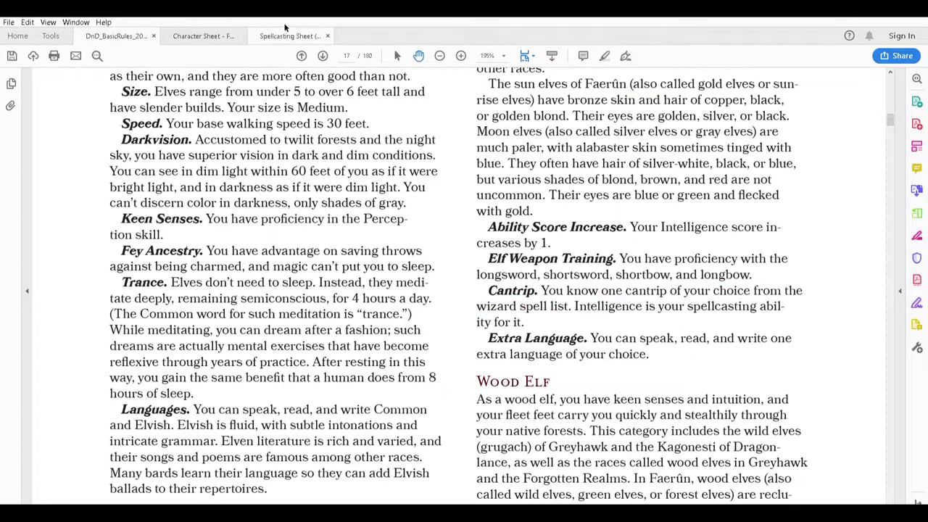
click(287, 36)
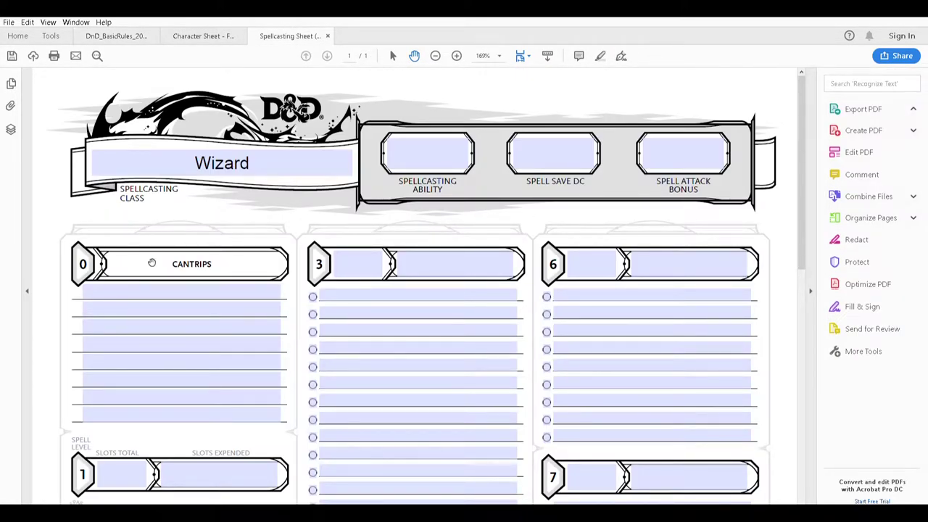
Step: Type 'High Elf -' on the first Cantrips line, correcting the 'Elv' typo
click(103, 290)
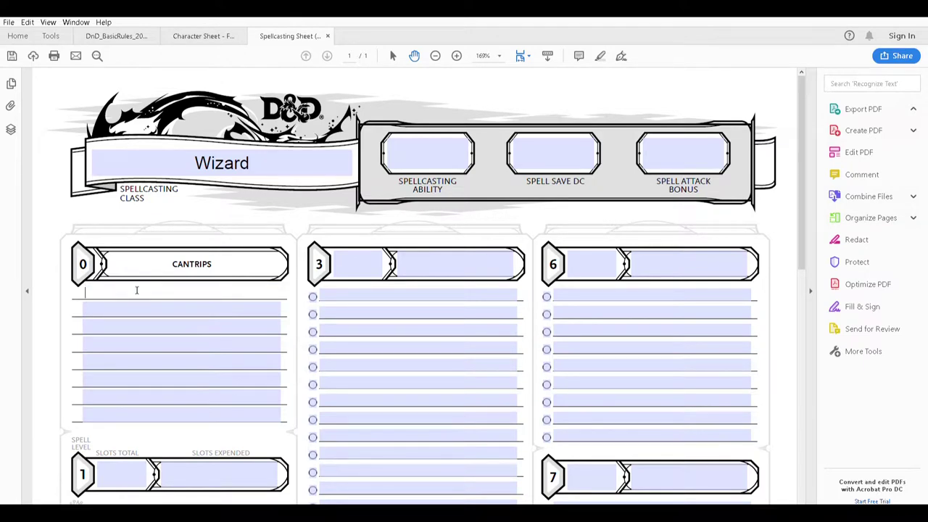
text(High Elv)
key(BackSpace)
text(f -)
drag(86, 290, 169, 290)
click(165, 287)
key(ctrl+Tab)
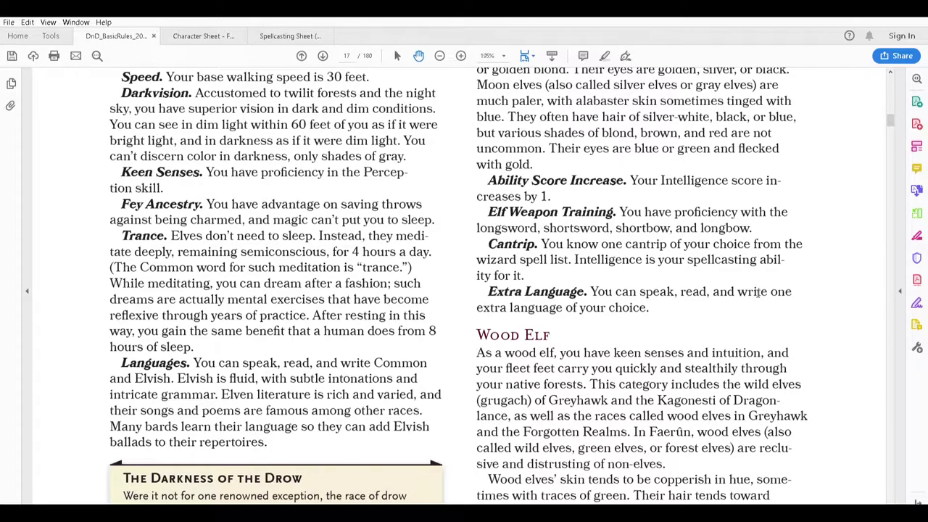
Step: Add a '+1 Extra Language' line below Elvish Language in Other Proficiencies & Languages
click(203, 35)
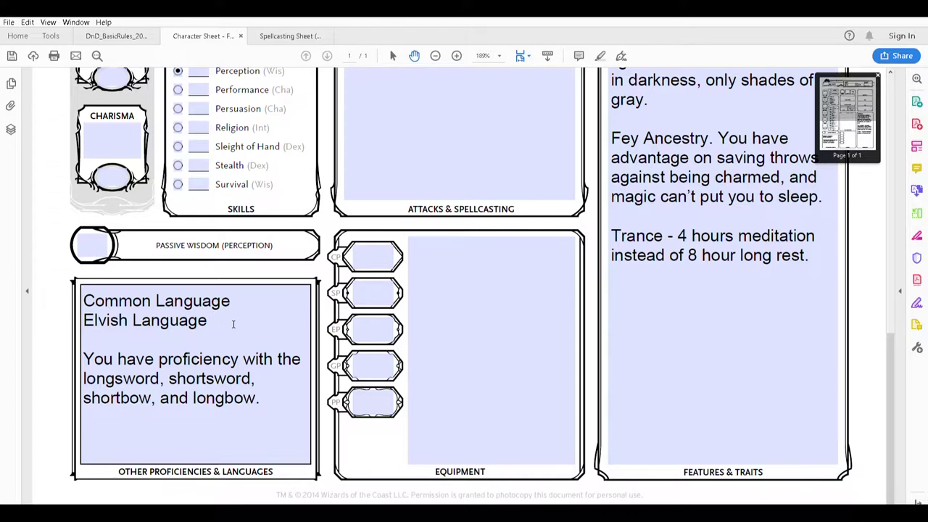
click(234, 321)
key(Return)
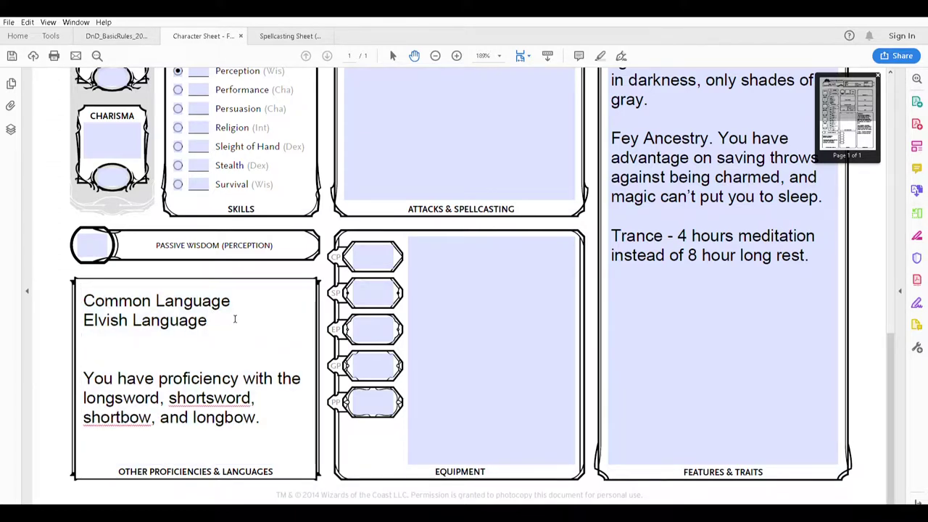
text(+1 Extra Language)
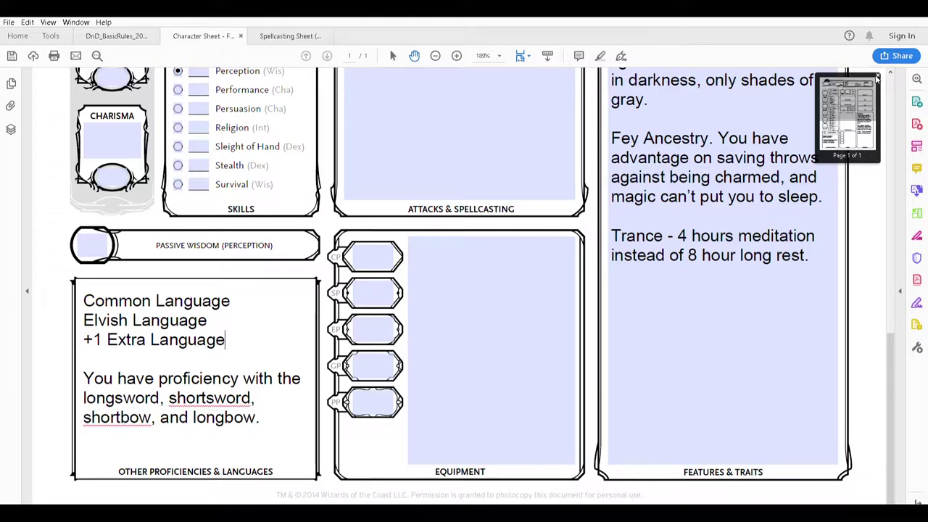
key(ctrl+shift+Tab)
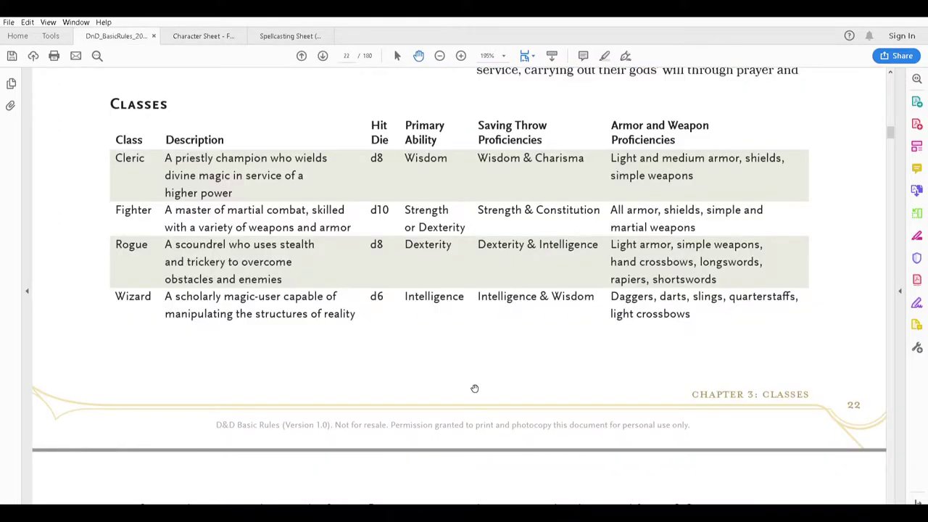